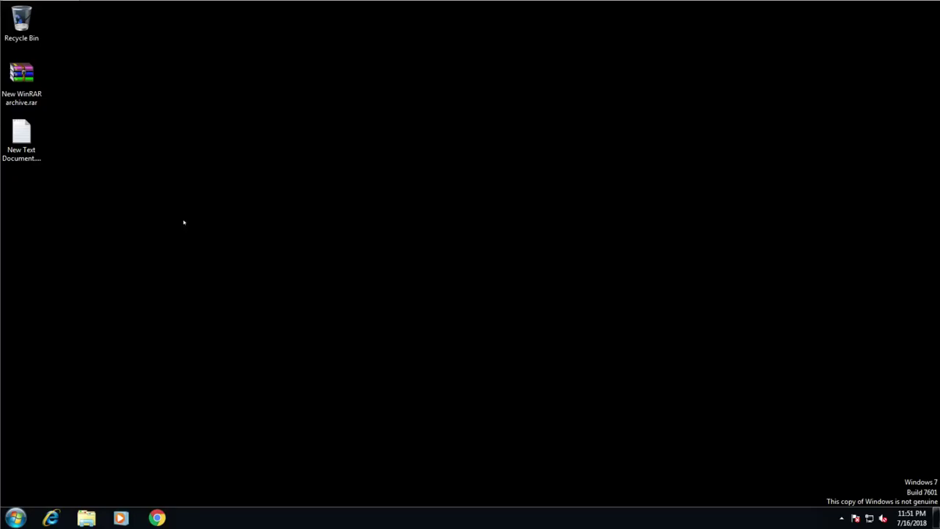
# - Open New Text Document on the desktop, enter the text 123123, save it and close it
pyautogui.moveTo(184, 236); pyautogui.dragTo(59, 137)
pyautogui.doubleClick(33, 133)
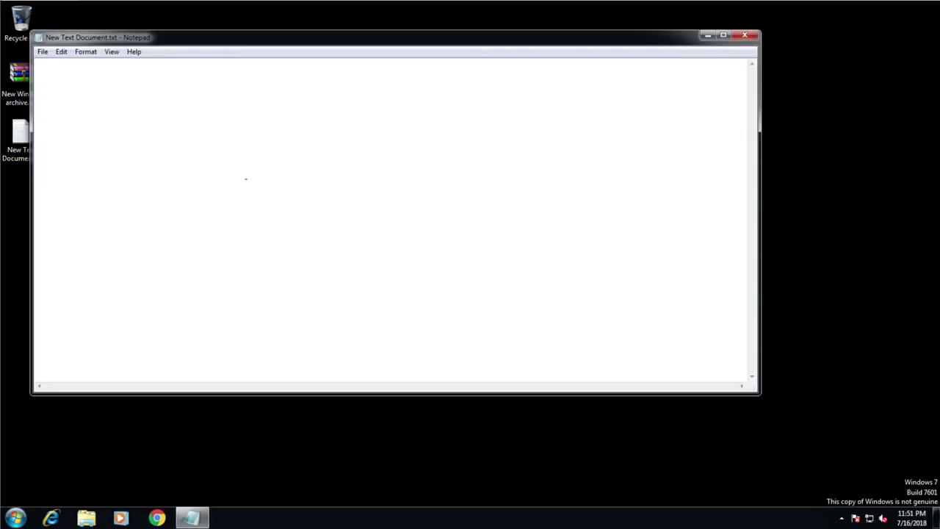
pyautogui.write('123123')
pyautogui.hotkey('ctrl', 's')
pyautogui.hotkey('alt', 'F4')
# - Open Windows Explorer and view the Downloads folder
pyautogui.press('super+e')
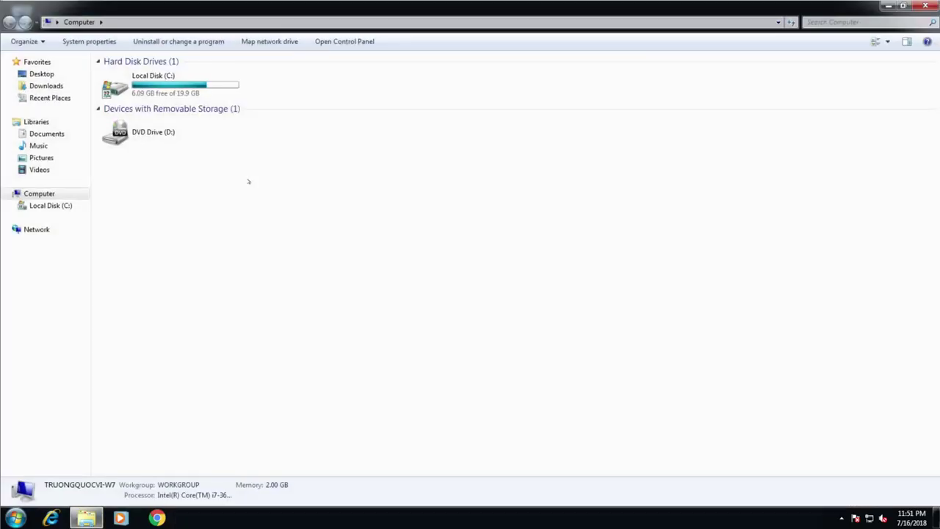
pyautogui.click(46, 86)
# - Switch to Chrome and try to download Ransom.exe from the author's download site
pyautogui.write('download.')
pyautogui.write('truongquocvi.com/')
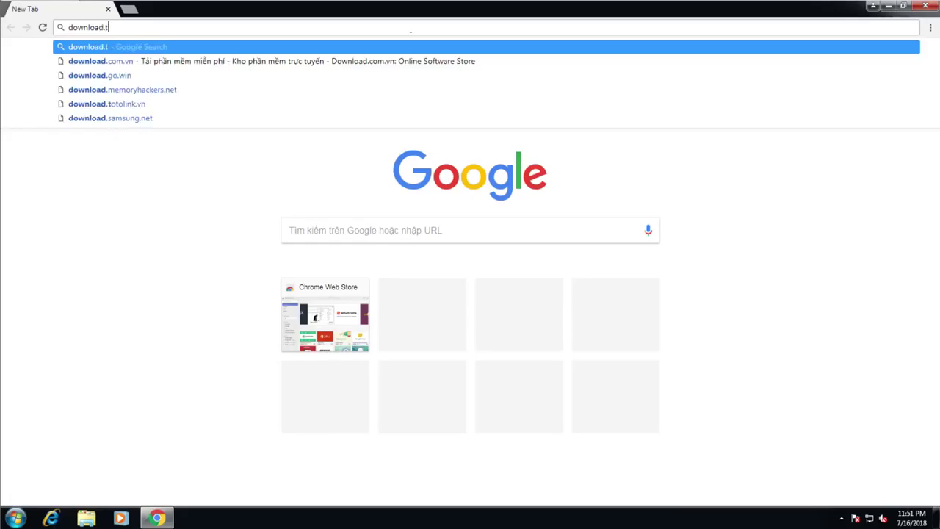
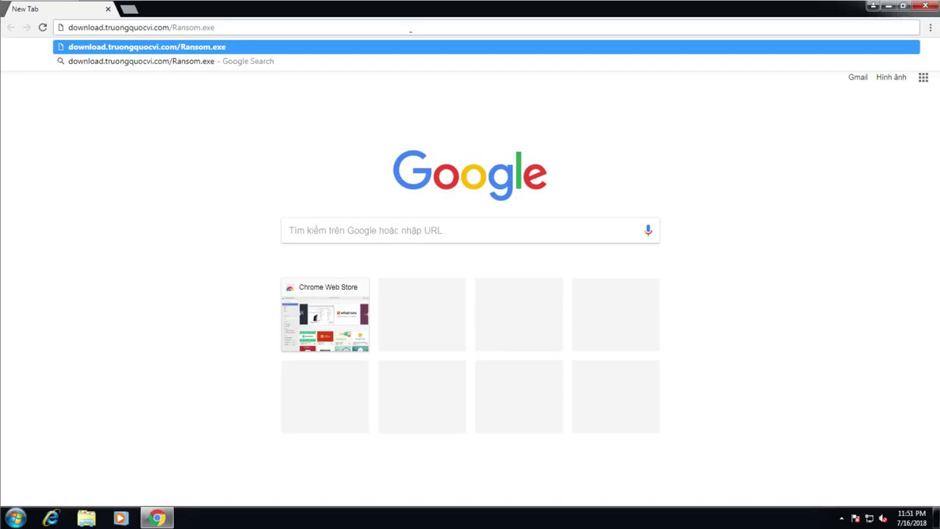
pyautogui.press('Return')
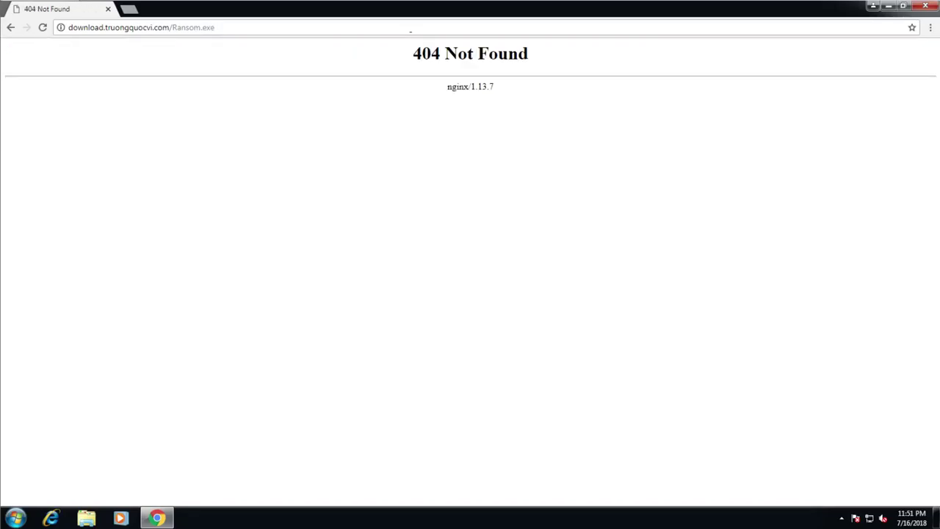
# - Correct the address to download Ransomware.exe from the same site, and close the browser
pyautogui.click(174, 28)
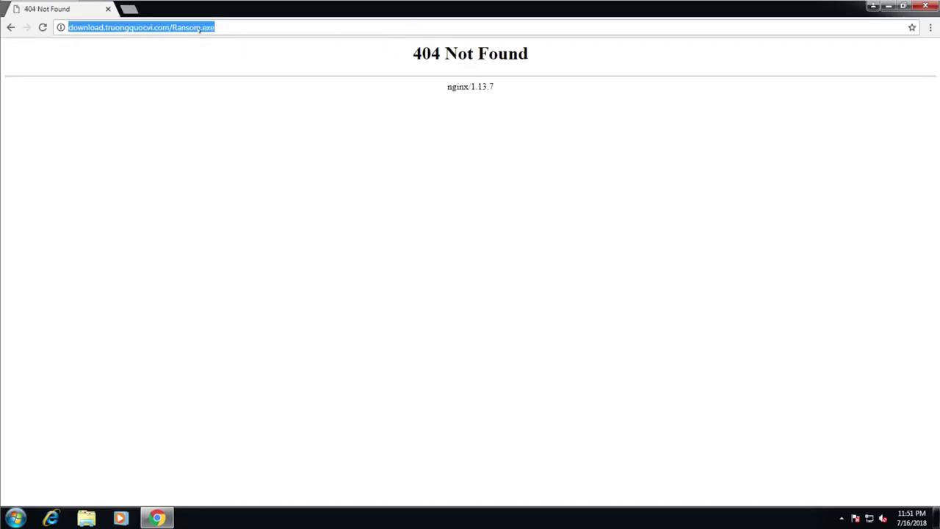
pyautogui.click(197, 28)
pyautogui.write('ware')
pyautogui.press('Return')
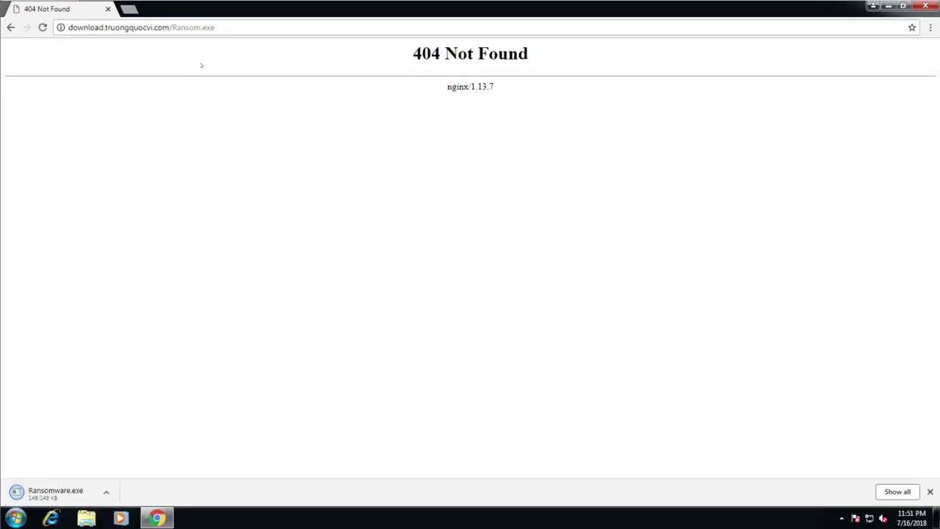
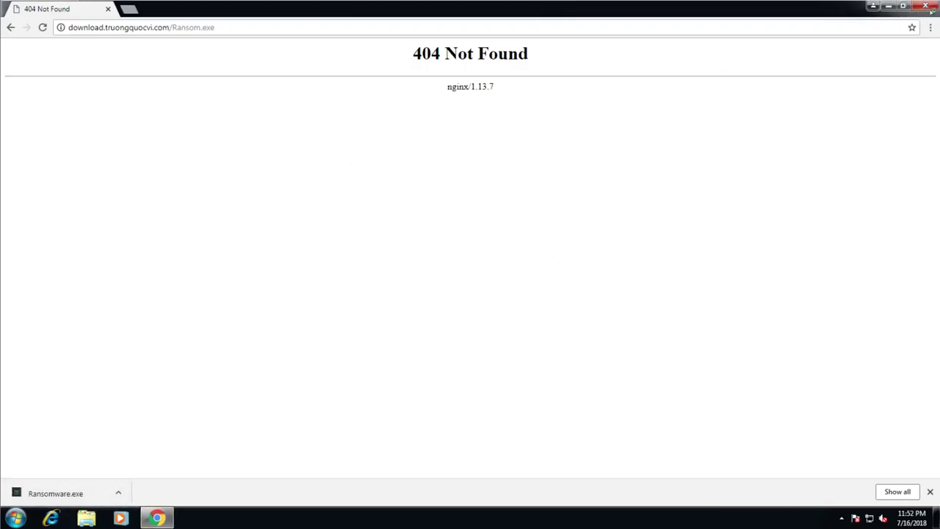
pyautogui.click(927, 7)
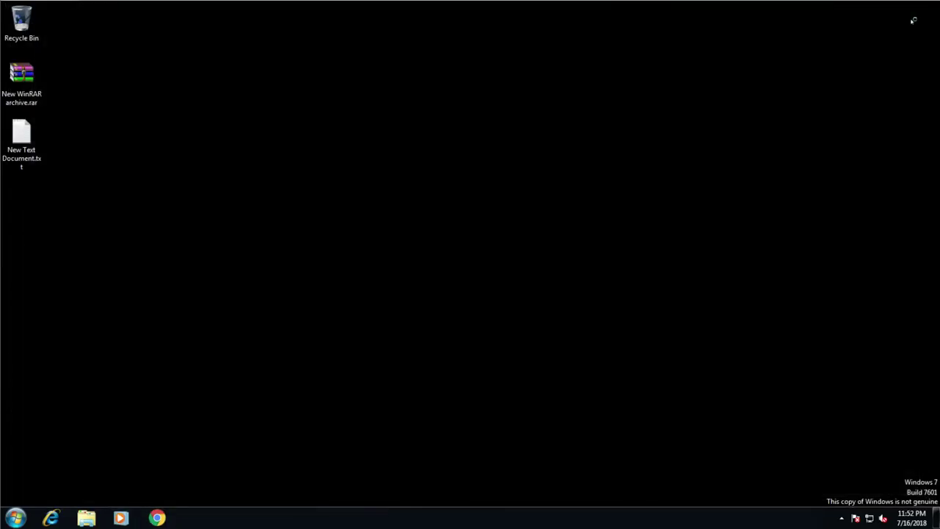
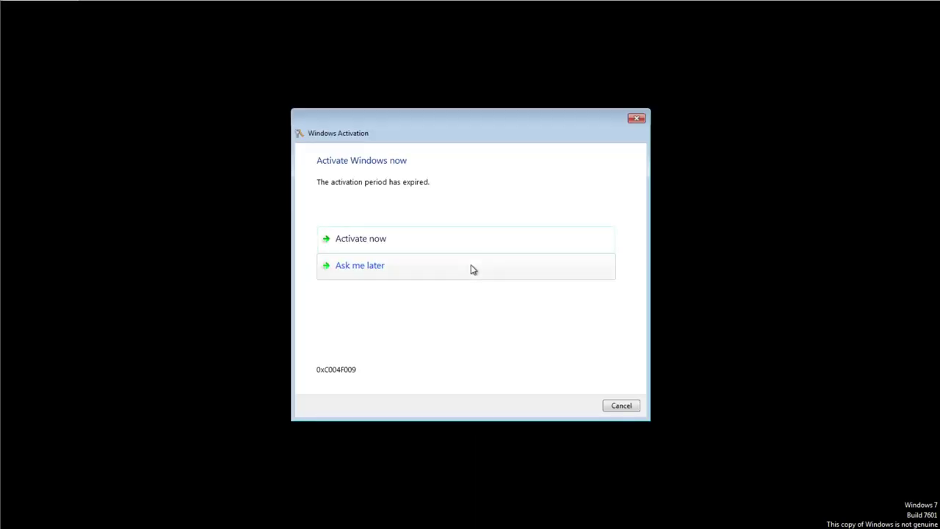
# - Cancel the Windows activation prompt and return to the desktop
pyautogui.click(621, 404)
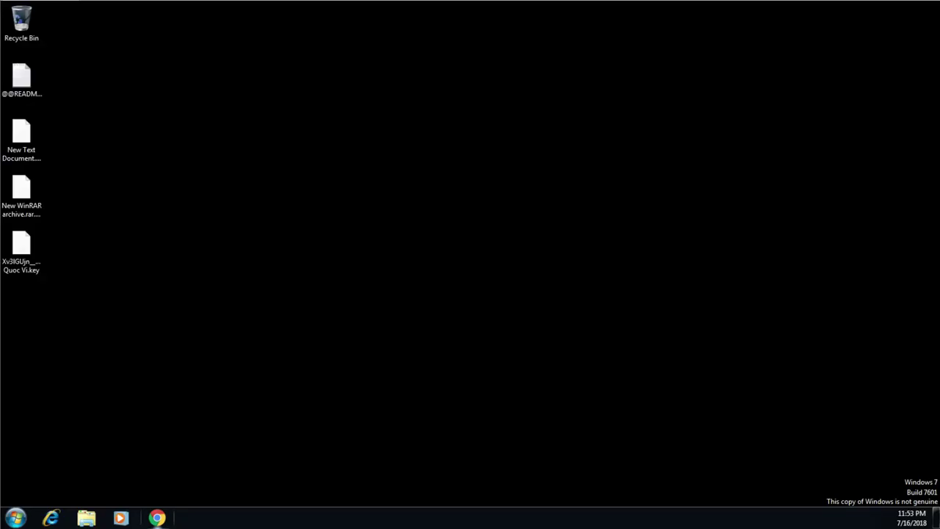
pyautogui.press('super')
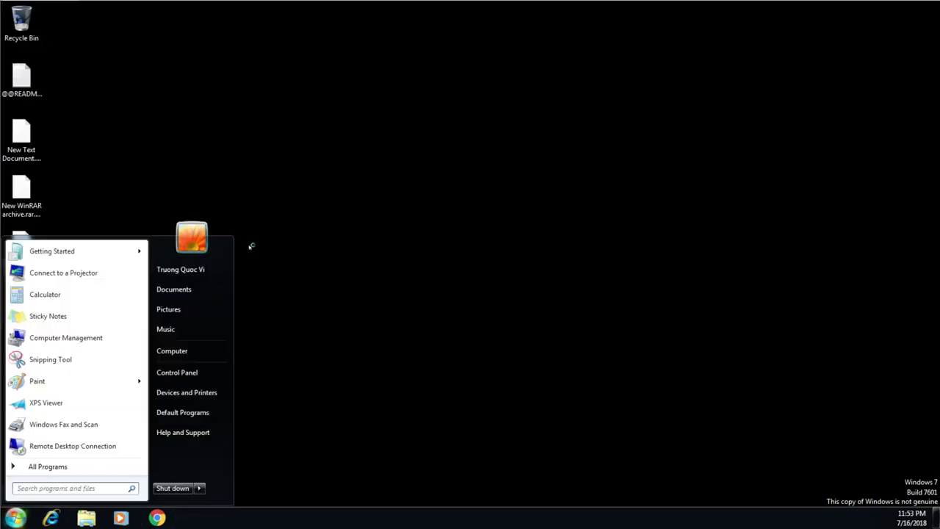
pyautogui.click(367, 130)
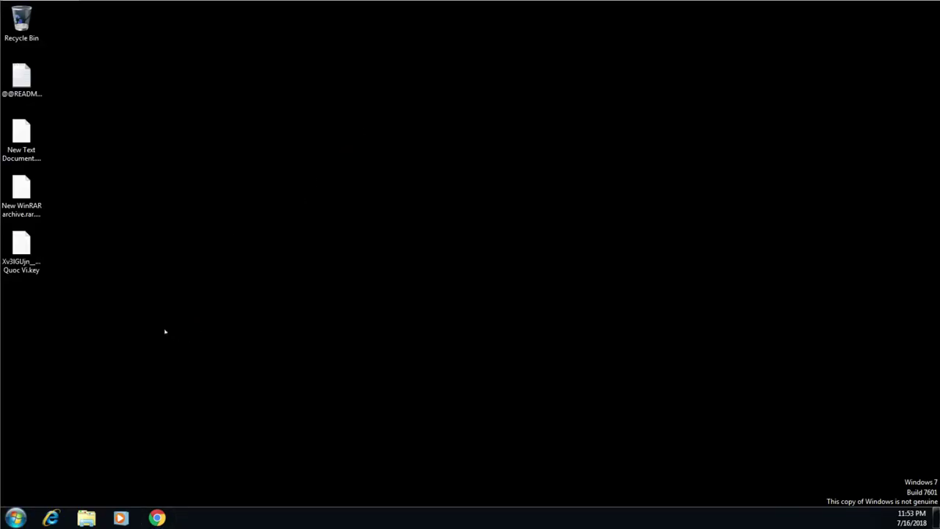
# - Examine the names and extensions of the text document and WinRAR archive on the desktop
pyautogui.click(21, 192)
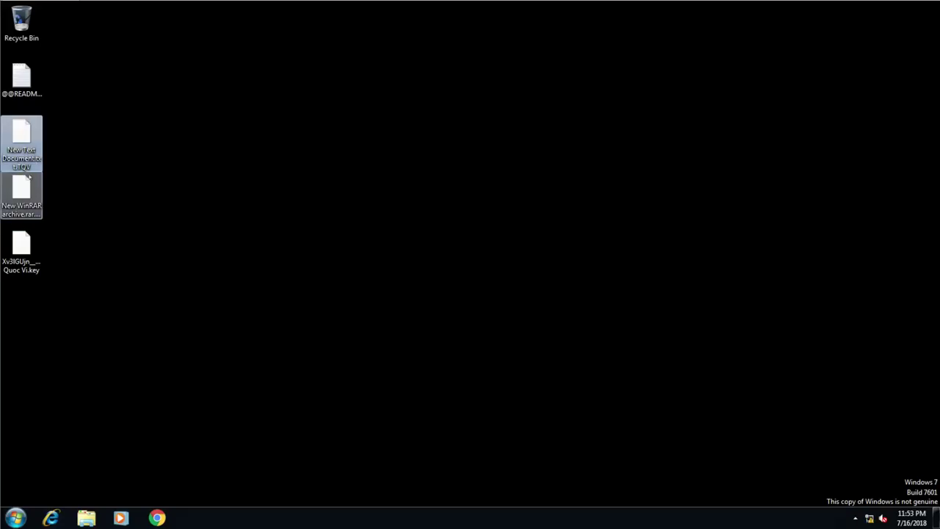
pyautogui.click(71, 237)
pyautogui.moveTo(88, 205); pyautogui.dragTo(32, 123)
pyautogui.click(30, 144)
pyautogui.click(109, 262)
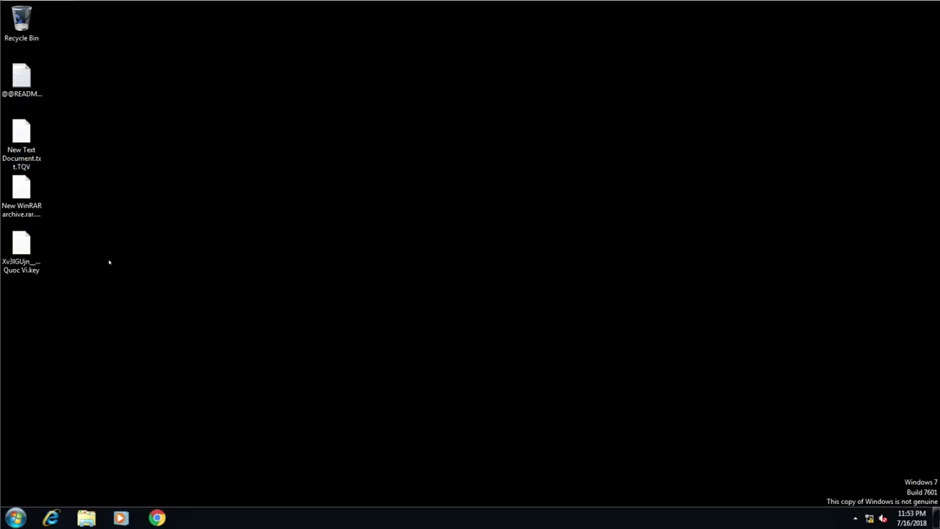
# - Try to open New WinRAR archive.rar.TQV and cancel the program lookup
pyautogui.rightClick(28, 205)
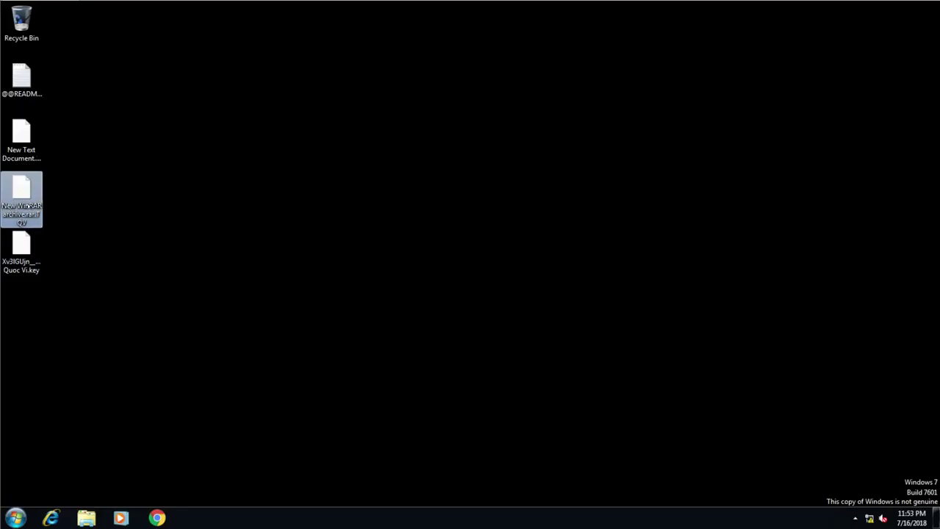
pyautogui.click(57, 213)
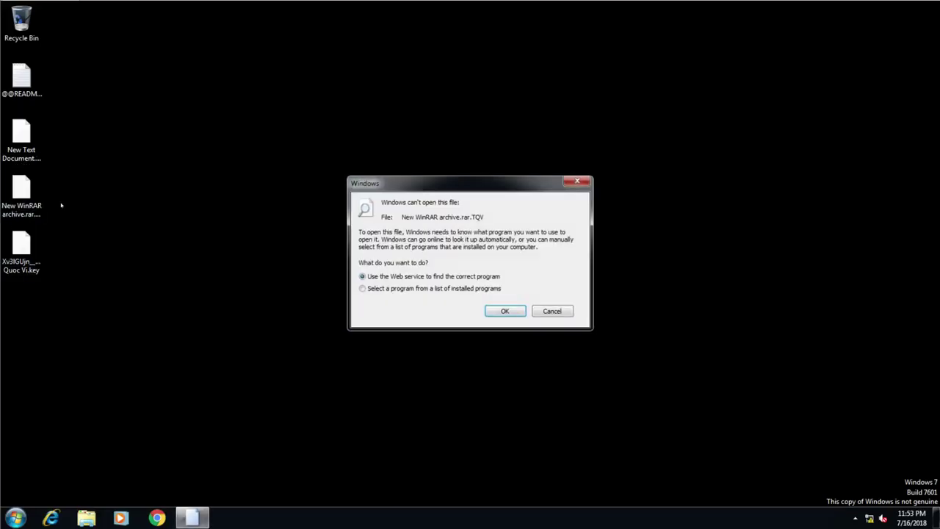
pyautogui.click(553, 311)
# - Open New Text Document.txt.TQV with Notepad from the installed programs, without always using it for this file type
pyautogui.rightClick(16, 147)
pyautogui.click(33, 155)
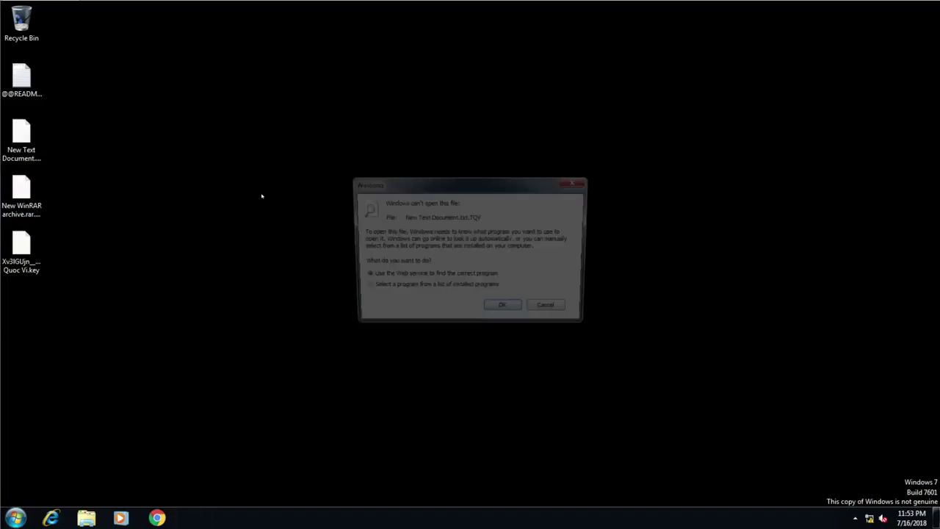
pyautogui.click(363, 288)
pyautogui.press('Return')
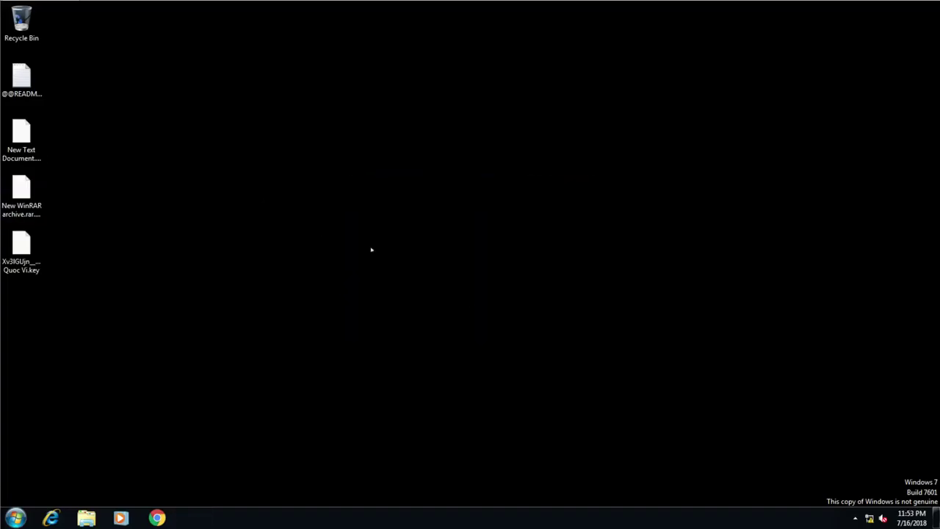
pyautogui.click(394, 335)
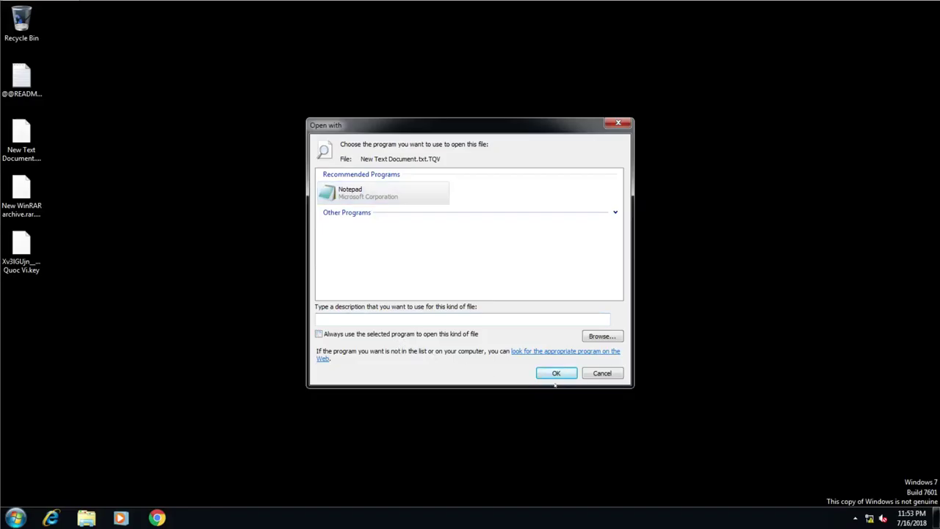
pyautogui.click(556, 375)
# - Inspect the text of New Text Document.txt.TQV and close the file
pyautogui.moveTo(122, 109); pyautogui.dragTo(35, 103)
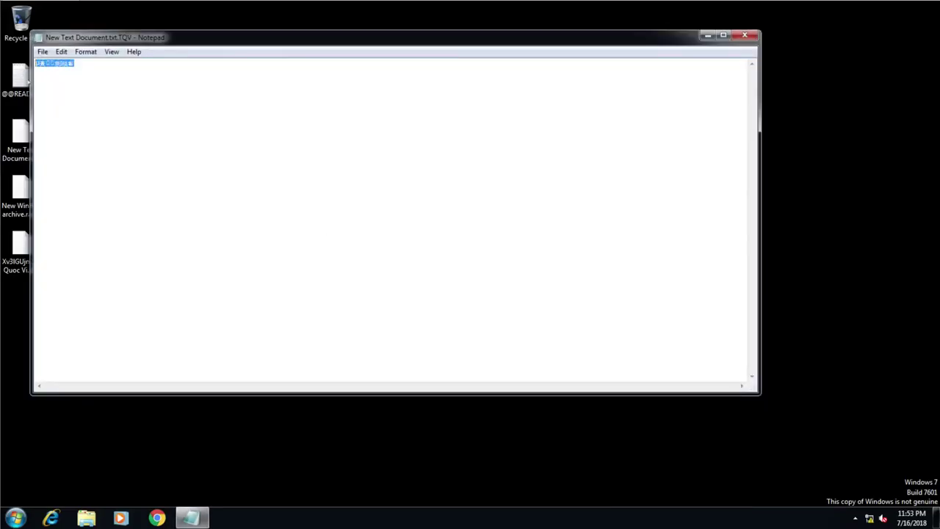
pyautogui.click(302, 112)
pyautogui.click(744, 35)
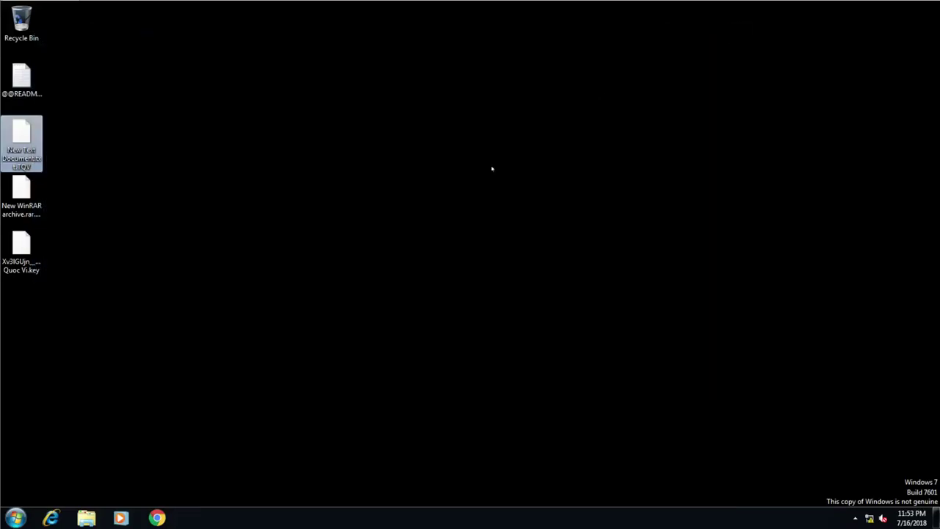
pyautogui.click(373, 265)
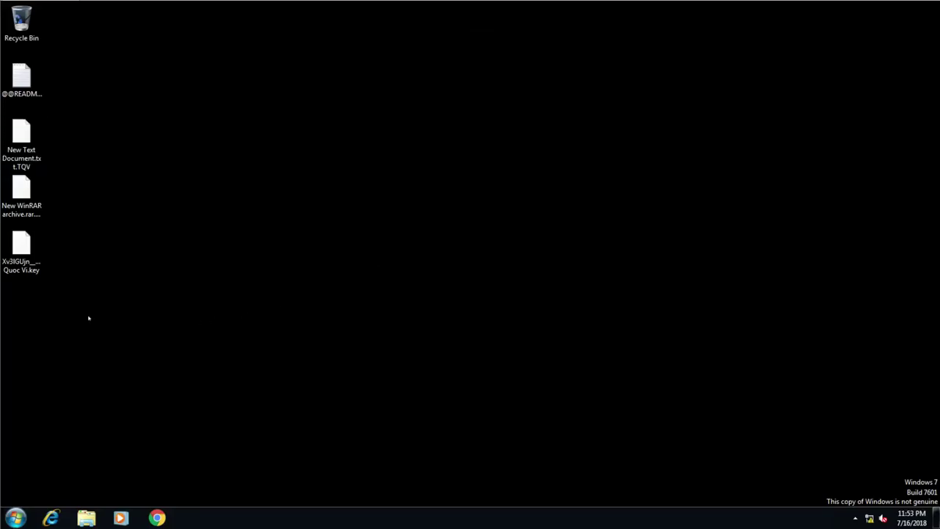
# - Check the full name of the .key file on the desktop
pyautogui.click(37, 261)
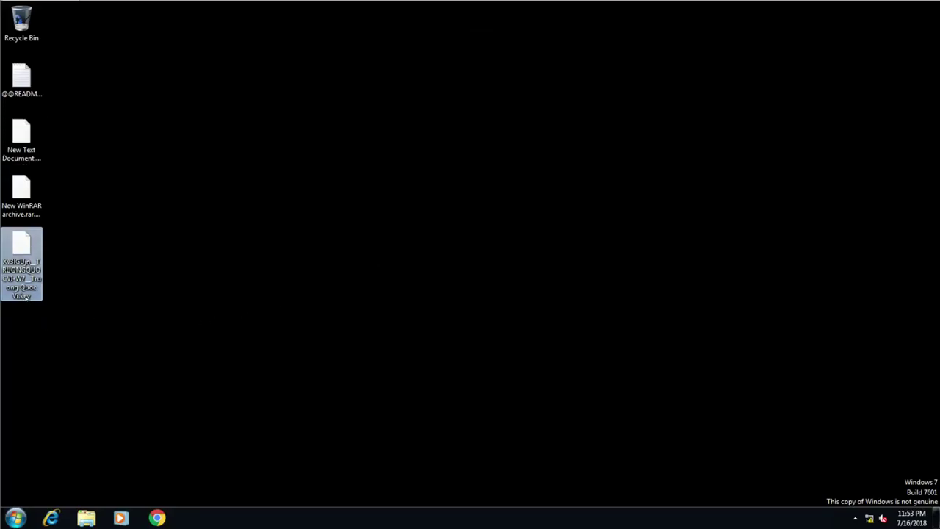
pyautogui.moveTo(110, 307); pyautogui.dragTo(2, 239)
pyautogui.click(94, 216)
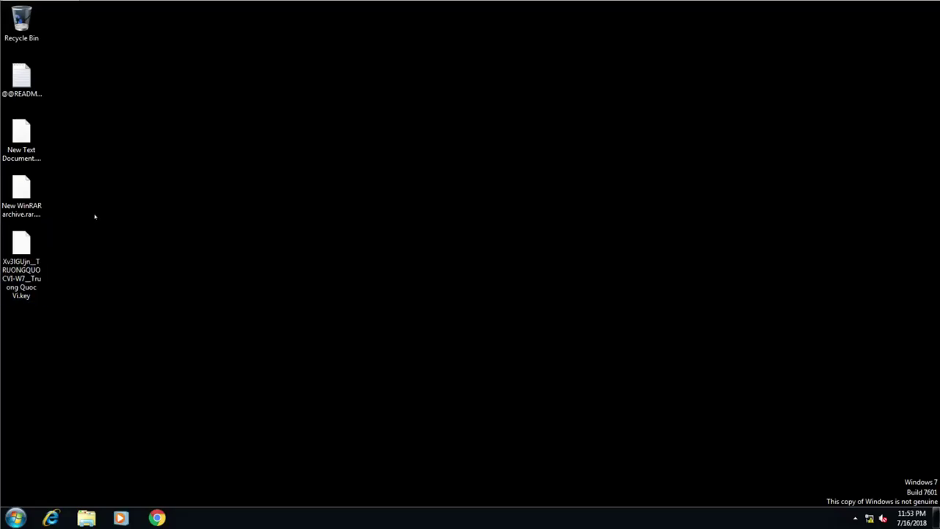
pyautogui.click(21, 78)
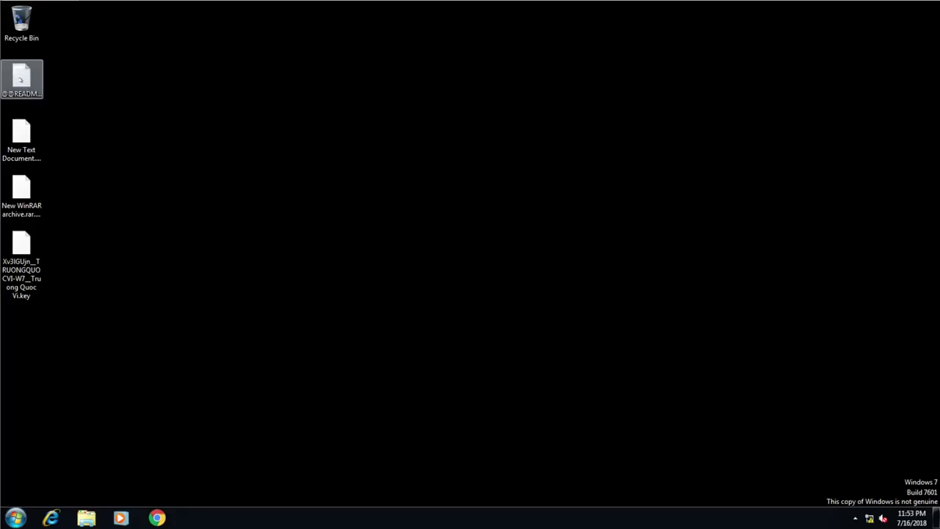
pyautogui.doubleClick(21, 77)
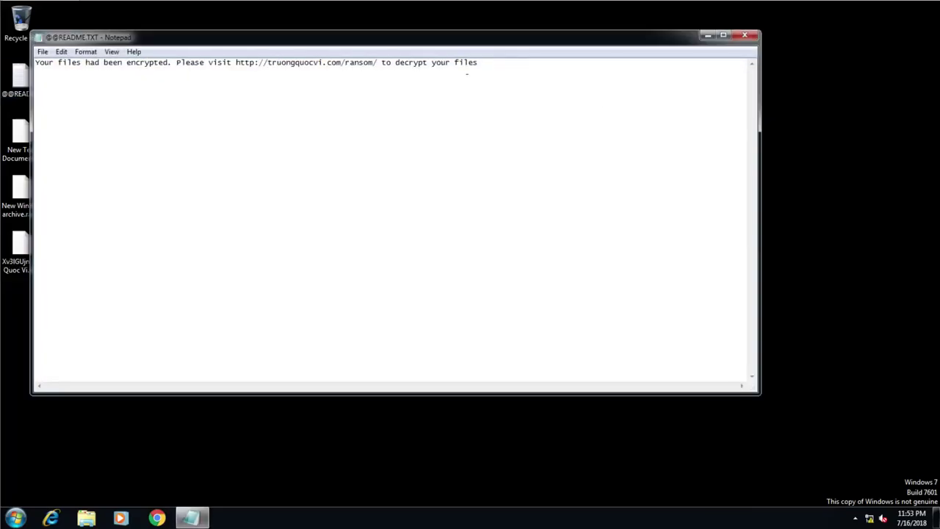
pyautogui.moveTo(235, 63); pyautogui.dragTo(378, 62)
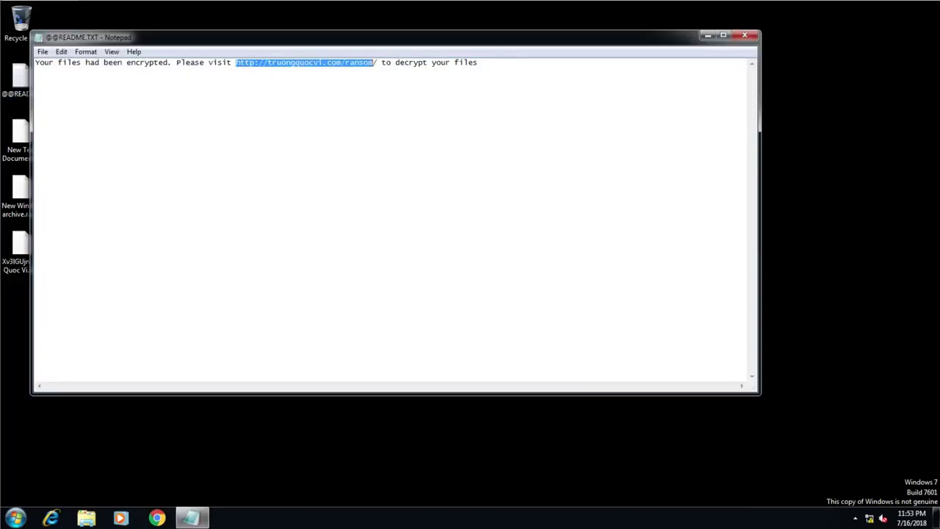
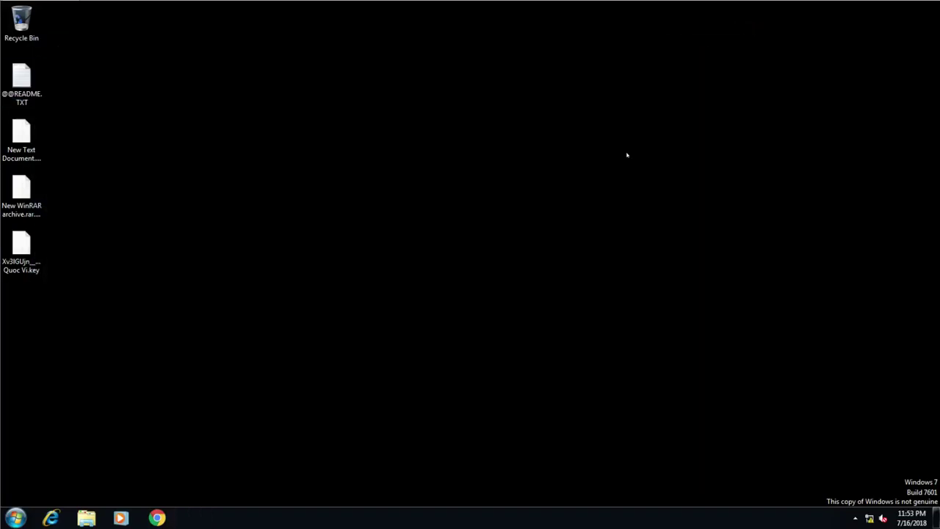
pyautogui.press('super+e')
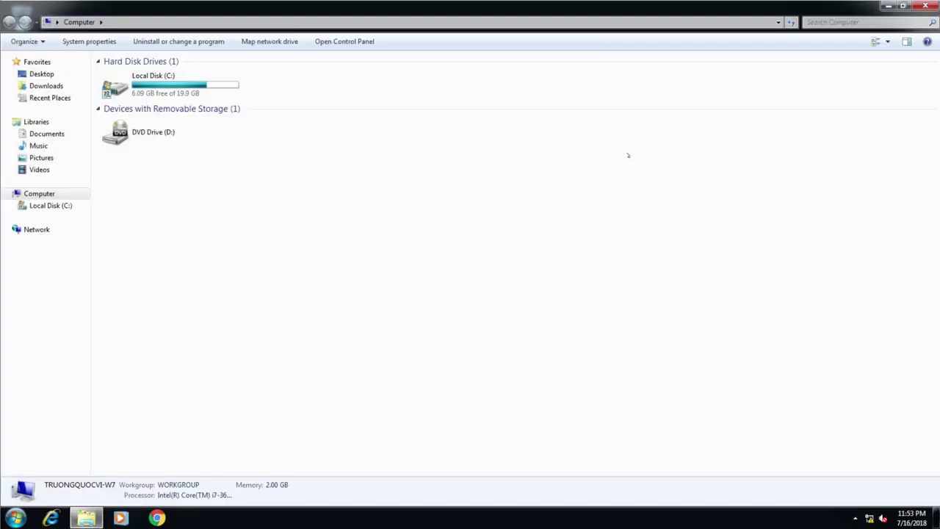
pyautogui.click(46, 87)
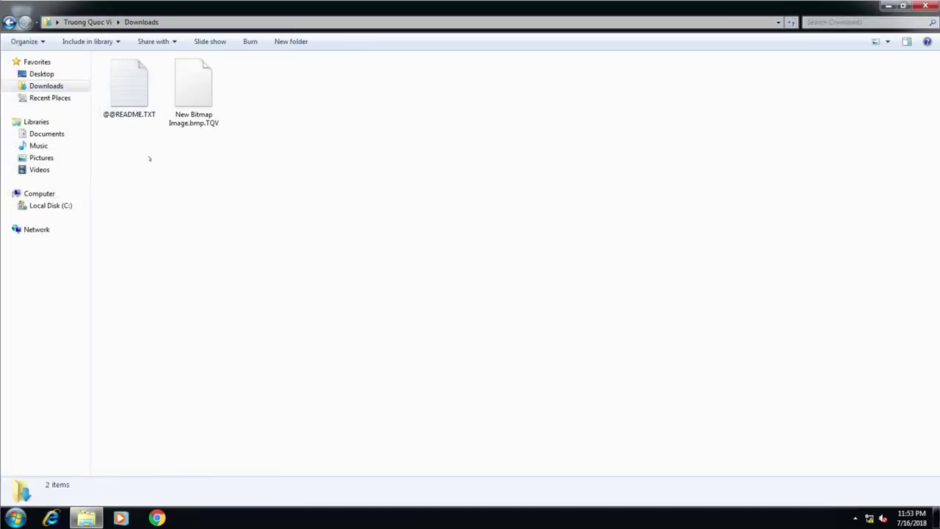
pyautogui.click(129, 85)
pyautogui.moveTo(250, 182); pyautogui.dragTo(132, 88)
pyautogui.click(225, 199)
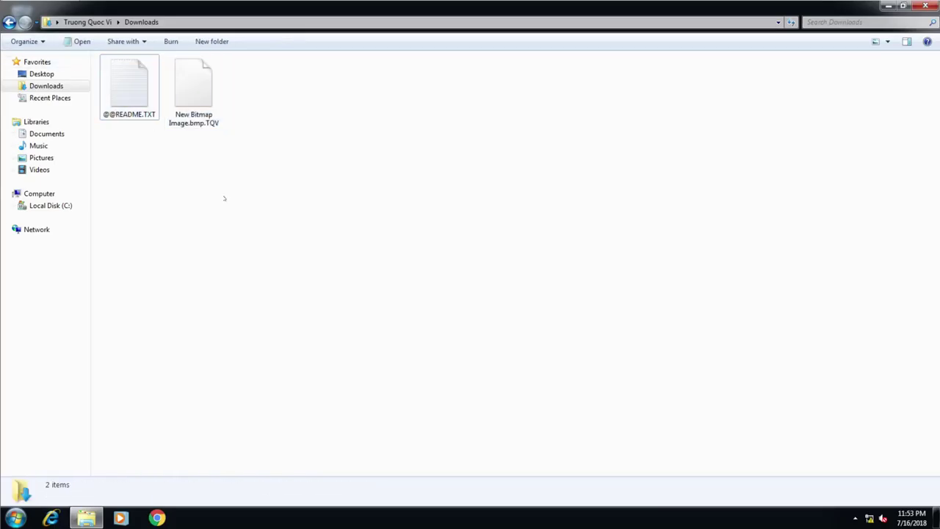
pyautogui.click(135, 95)
pyautogui.click(225, 218)
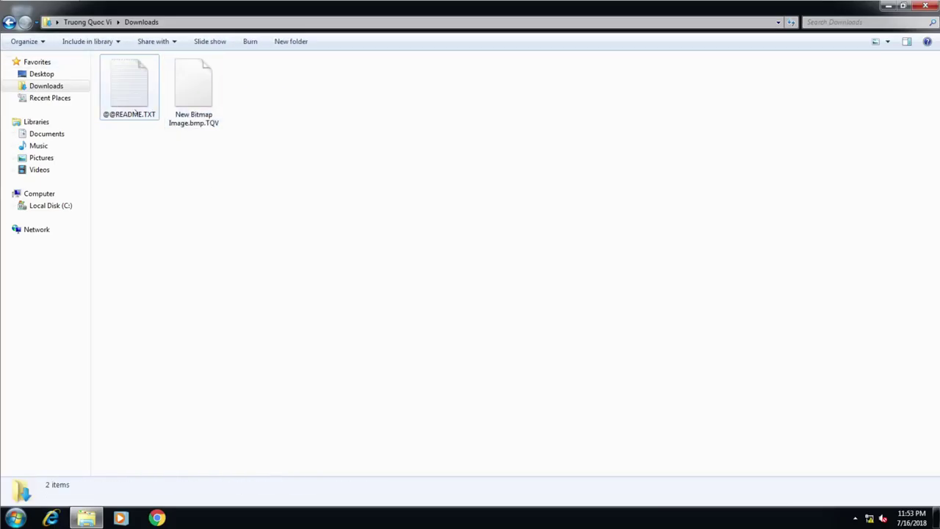
pyautogui.click(205, 105)
pyautogui.click(327, 206)
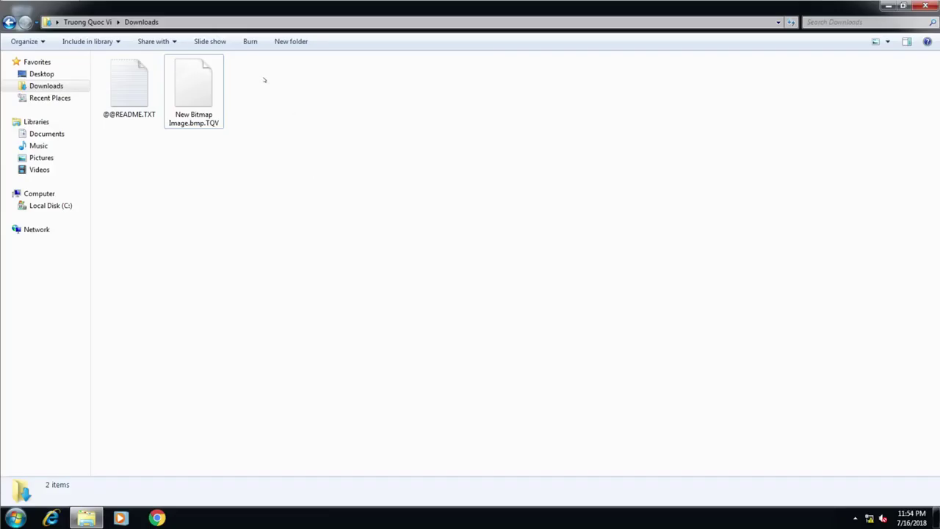
pyautogui.moveTo(468, 250); pyautogui.dragTo(271, 70)
pyautogui.click(933, 6)
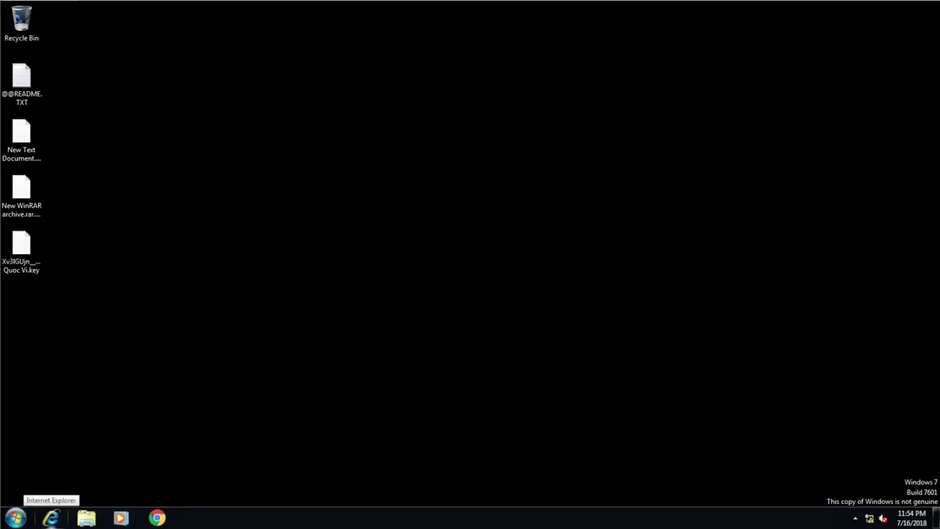
# - Paste the copied AccessData FTK Imager (x64) 4.2.0 installer onto the desktop and run it
pyautogui.click(255, 302)
pyautogui.hotkey('ctrl', 'v')
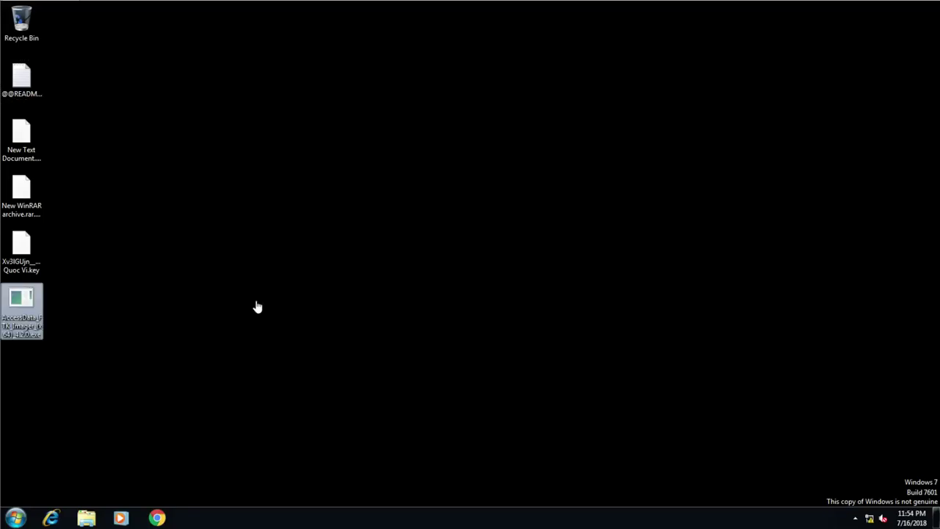
pyautogui.click(255, 302)
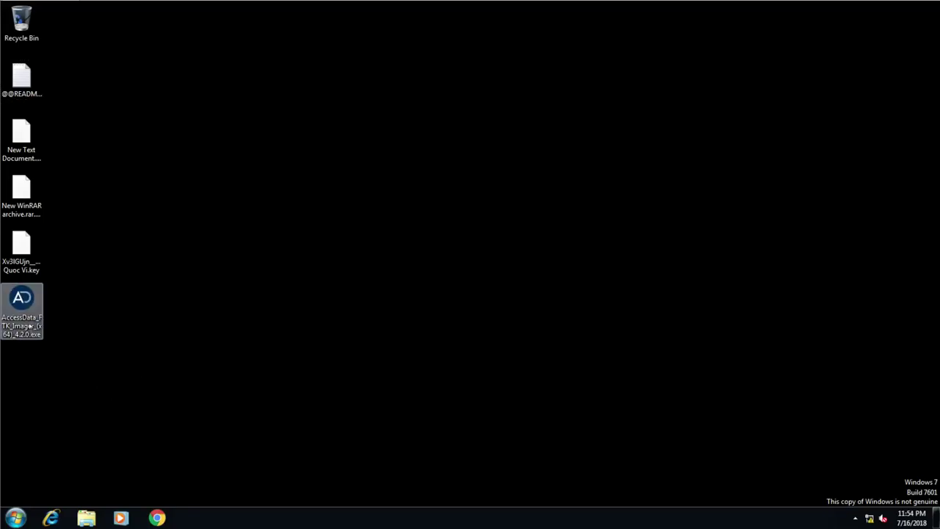
pyautogui.doubleClick(29, 317)
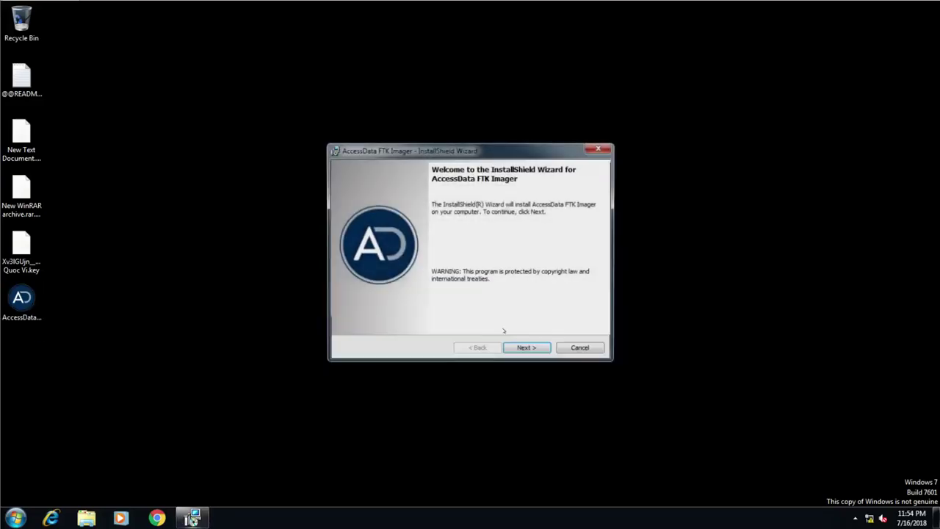
# - Accept the license agreement and install AccessData FTK Imager with the default settings
pyautogui.click(523, 349)
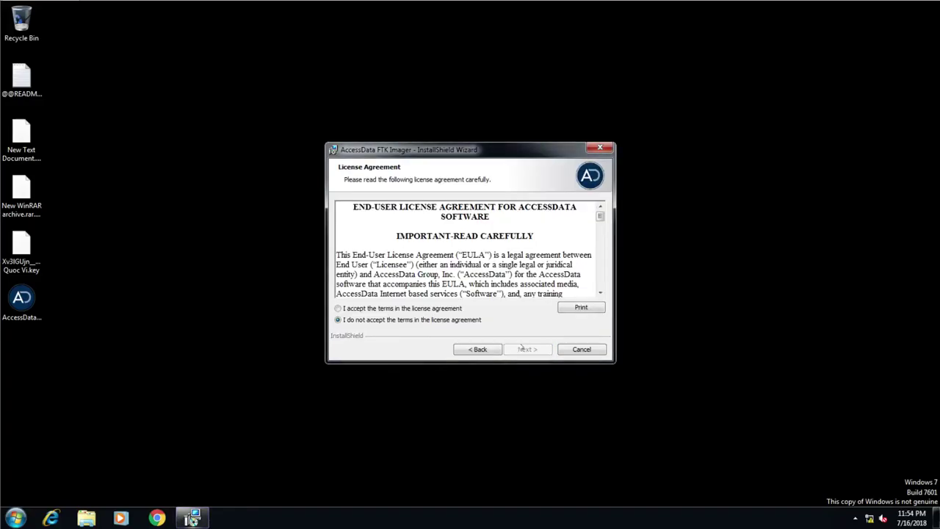
pyautogui.click(455, 309)
pyautogui.click(528, 350)
pyautogui.click(529, 351)
pyautogui.click(528, 350)
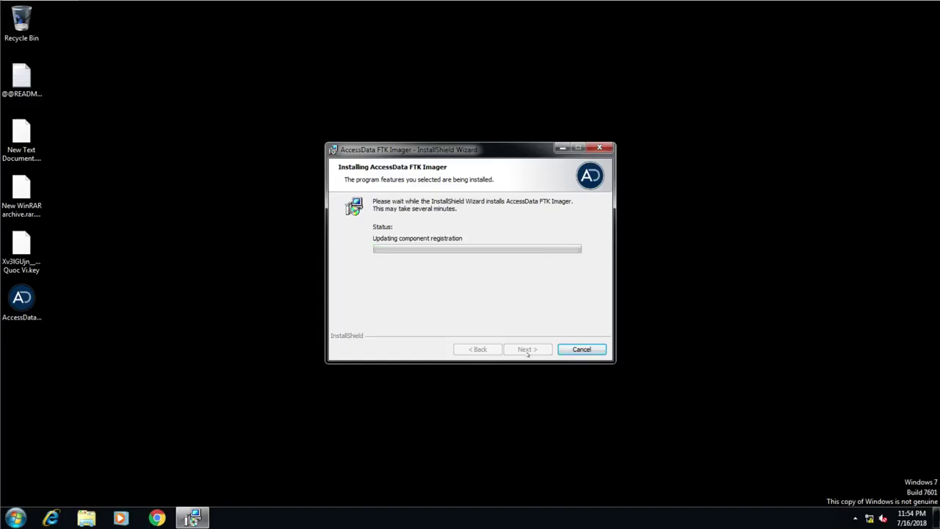
# - Check the CPU and memory performance in Task Manager during the installation, and close it
pyautogui.rightClick(467, 517)
pyautogui.click(507, 481)
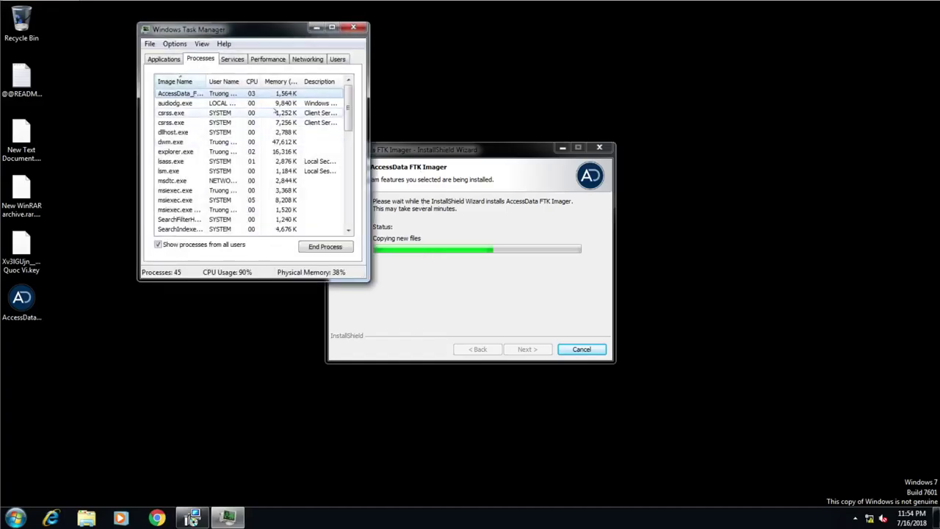
pyautogui.click(278, 60)
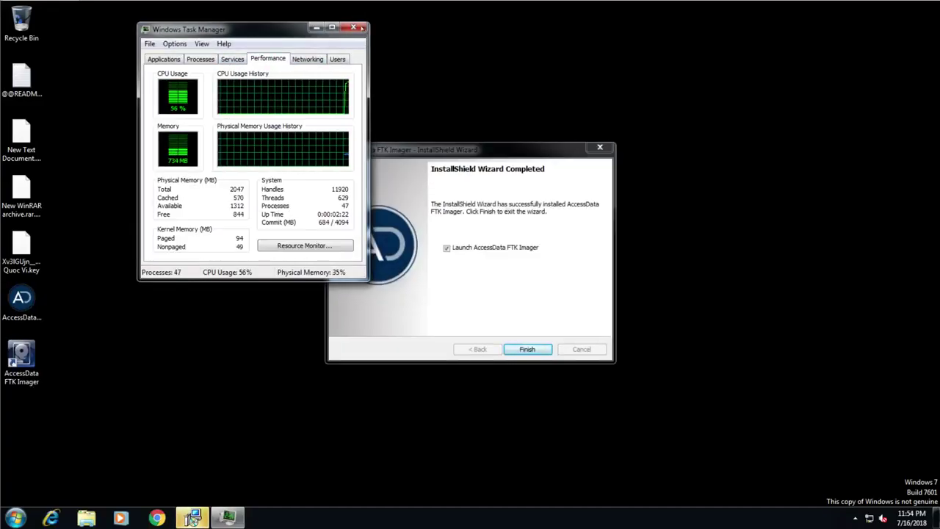
pyautogui.click(354, 27)
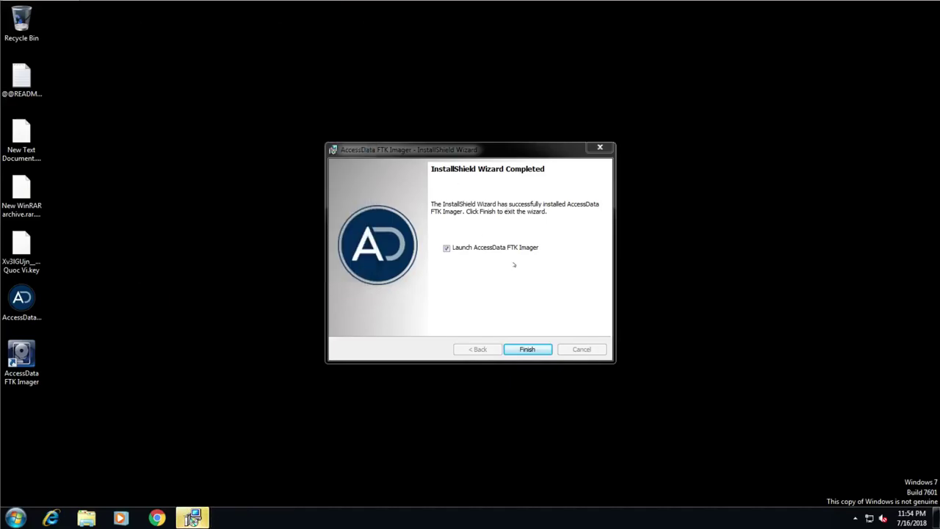
# - Finish the installer with FTK Imager launched, and add the logical drive C:\ as an evidence item
pyautogui.click(522, 350)
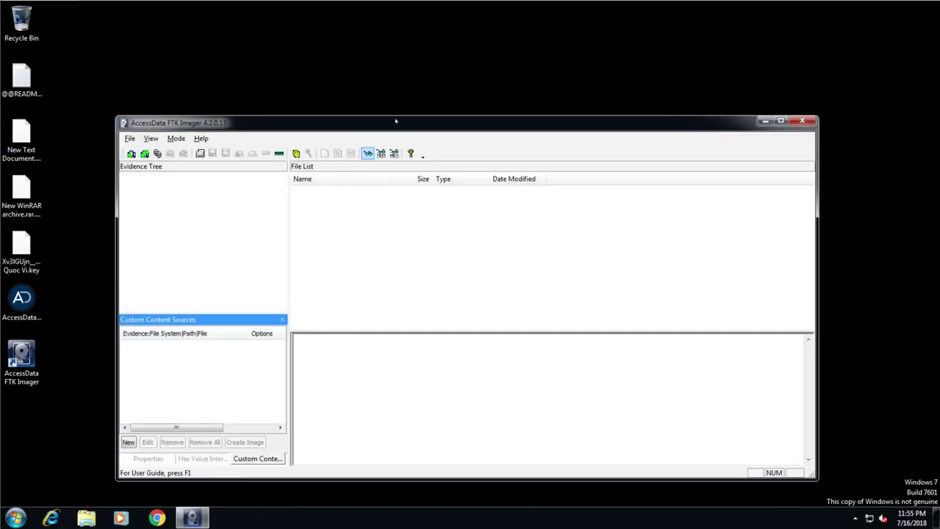
pyautogui.doubleClick(393, 122)
pyautogui.click(11, 20)
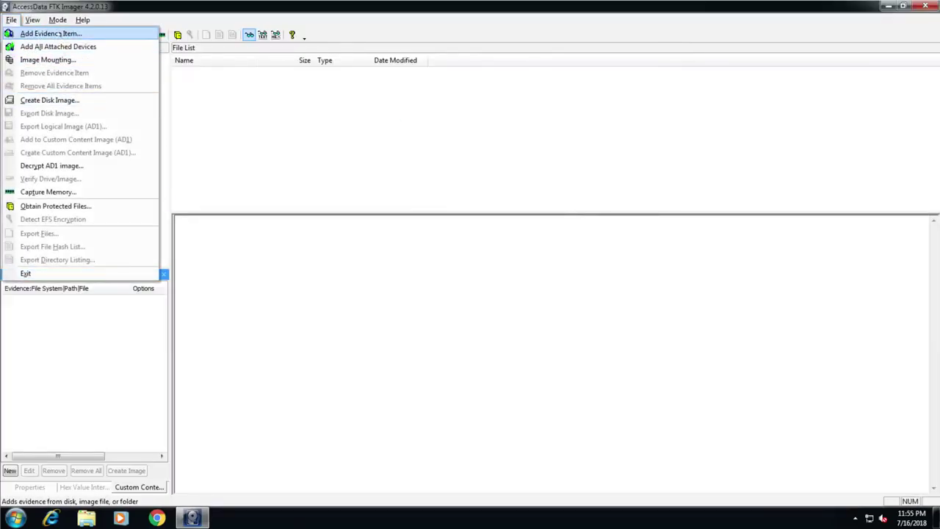
pyautogui.click(50, 33)
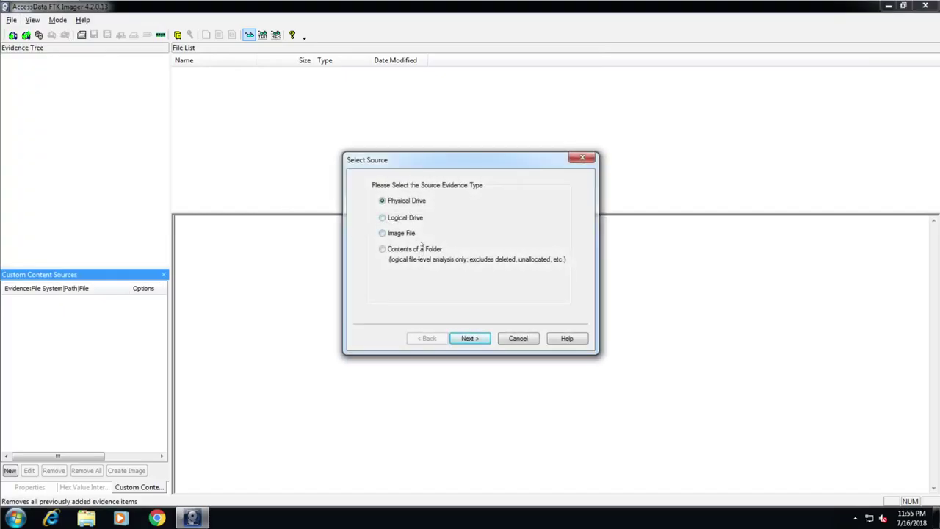
pyautogui.click(408, 233)
pyautogui.click(407, 219)
pyautogui.click(470, 338)
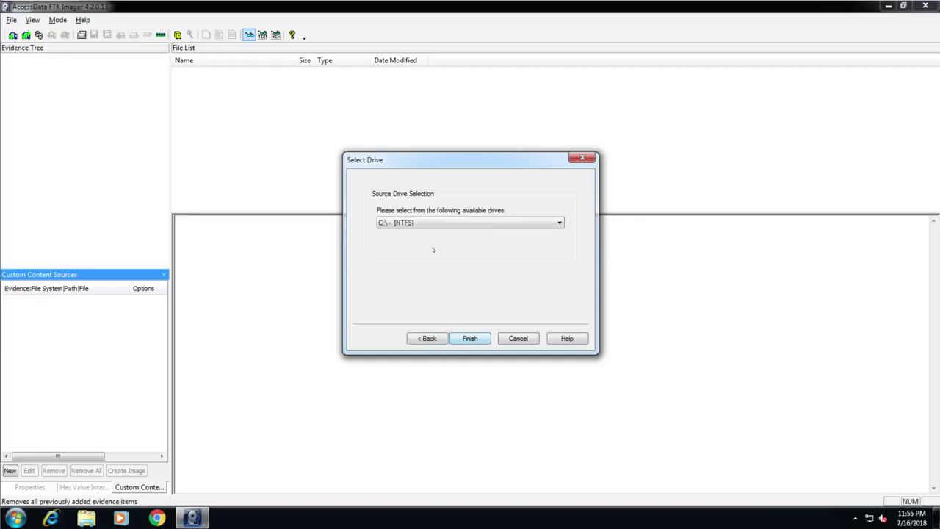
pyautogui.click(470, 336)
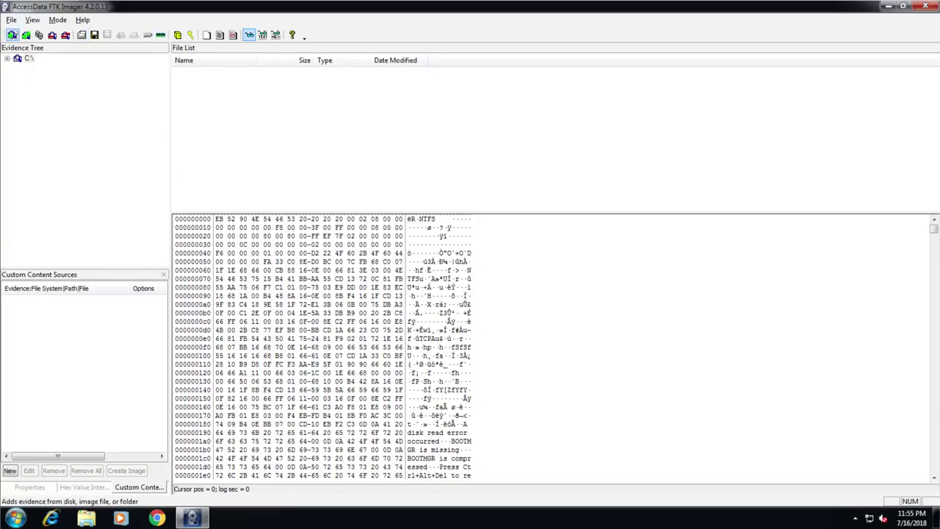
# - Start creating a disk image of the logical drive C:\ and choose Raw (dd) as the destination image type
pyautogui.click(12, 20)
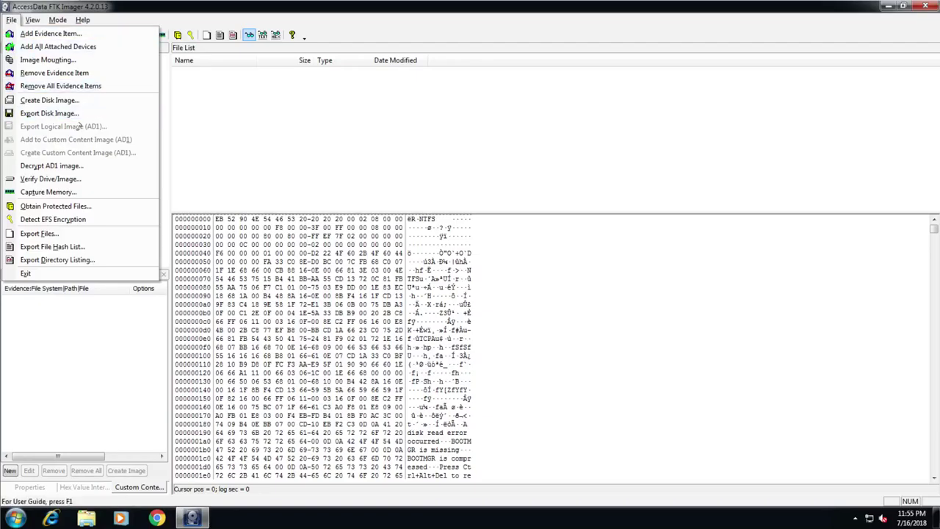
pyautogui.click(96, 102)
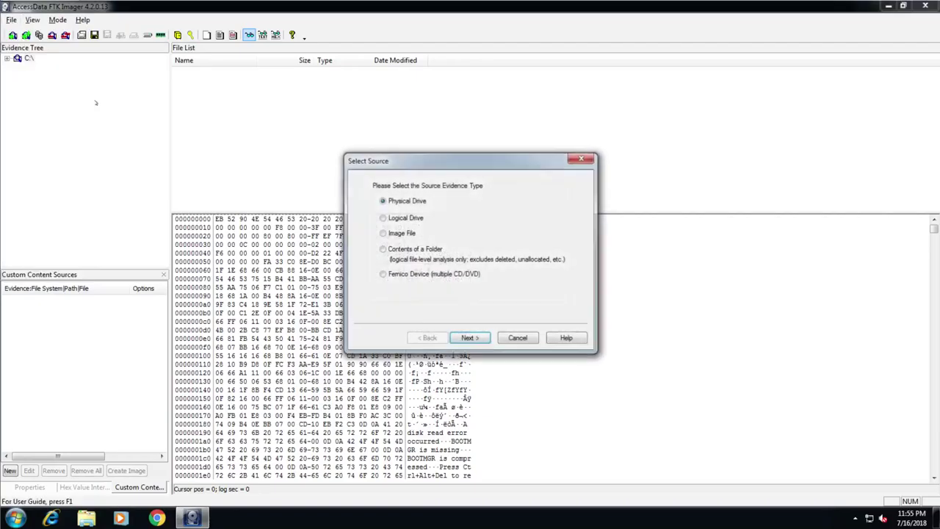
pyautogui.click(406, 218)
pyautogui.click(470, 338)
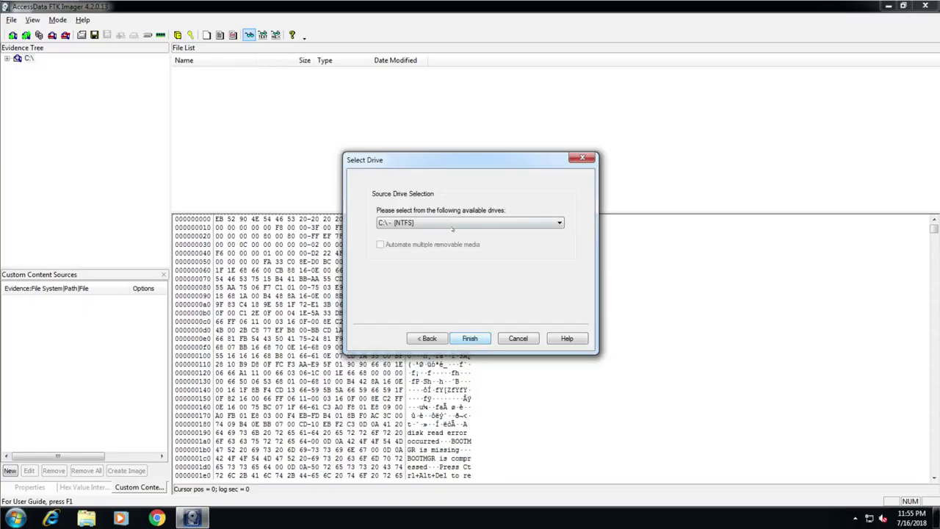
pyautogui.click(473, 340)
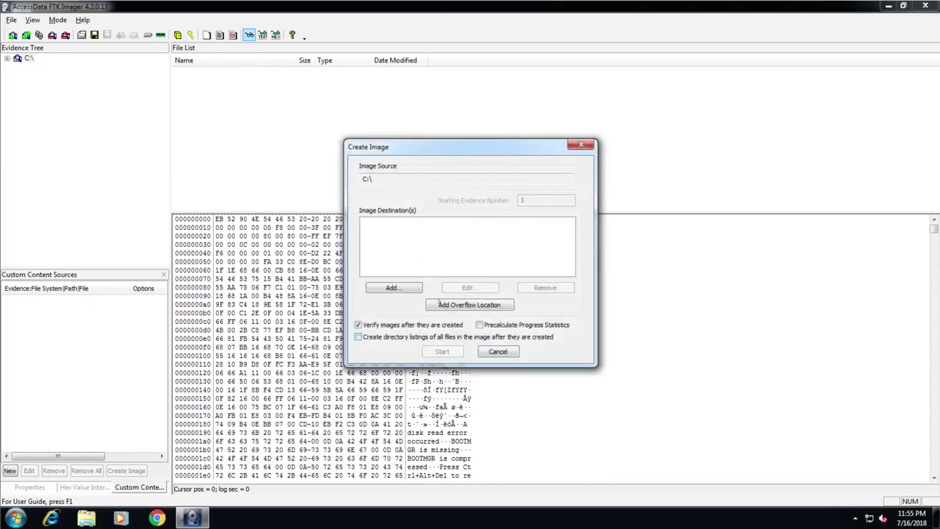
pyautogui.click(394, 287)
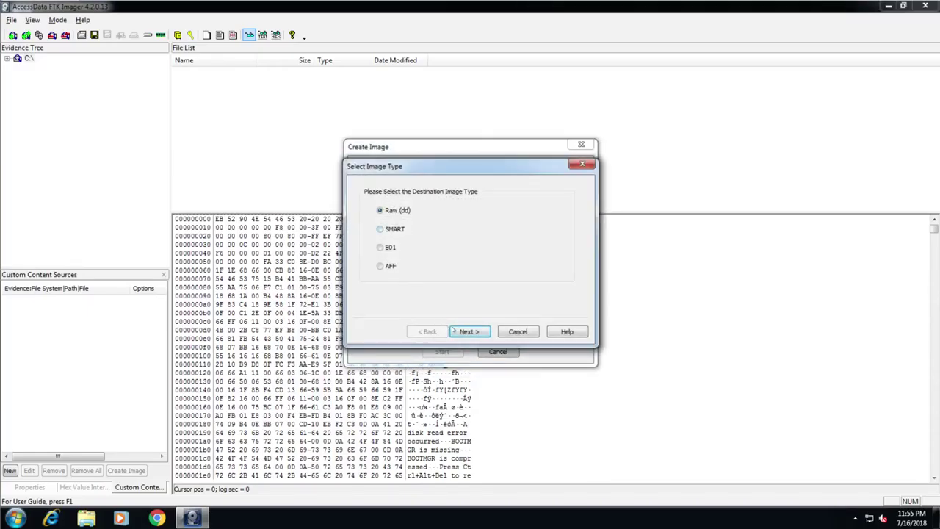
pyautogui.click(454, 331)
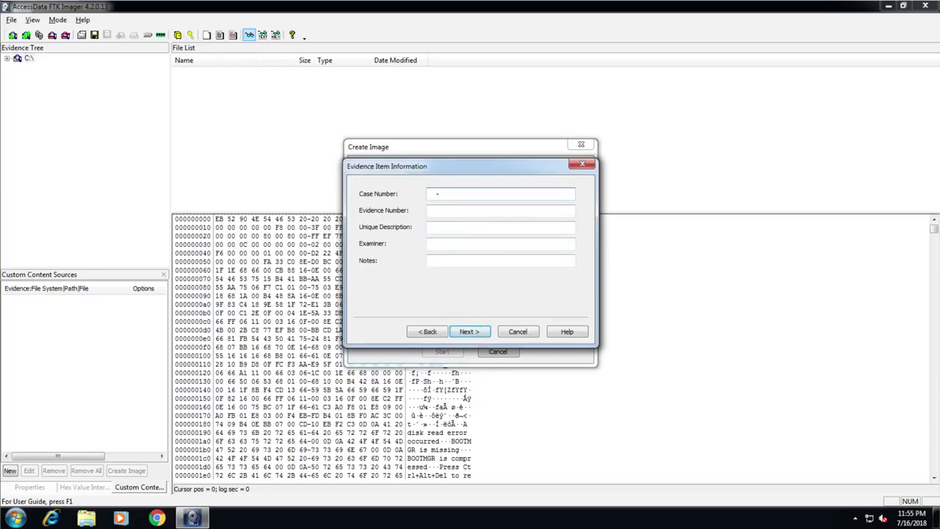
# - Enter case number 001, evidence number 001, the description "System Partition" and the examiner's full name as evidence item information
pyautogui.write('001')
pyautogui.press('Tab')
pyautogui.write('000')
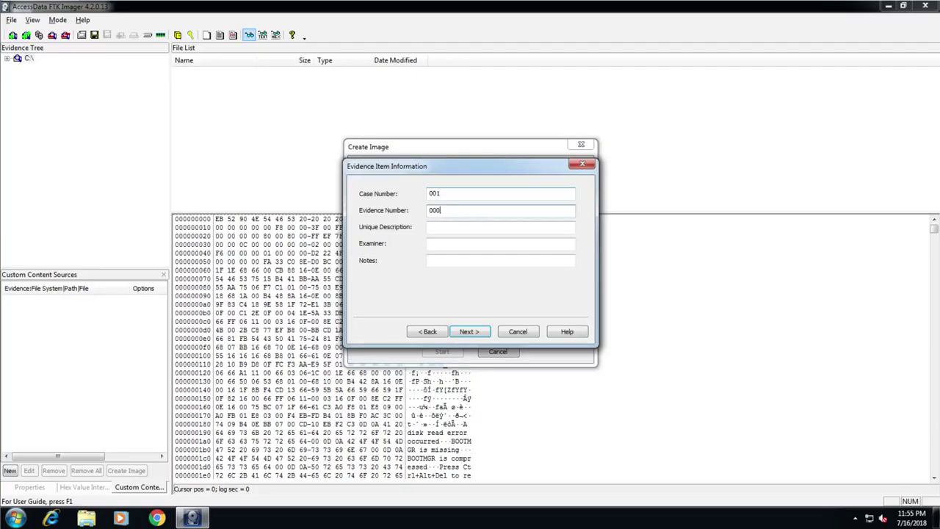
pyautogui.press('Tab')
pyautogui.write('SY')
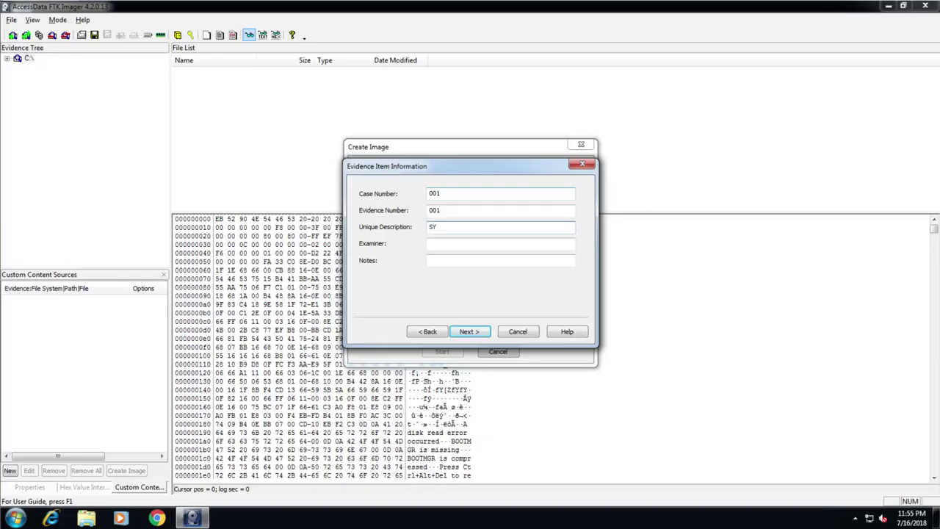
pyautogui.press('BackSpace')
pyautogui.write('ystem Partition')
pyautogui.press('Tab')
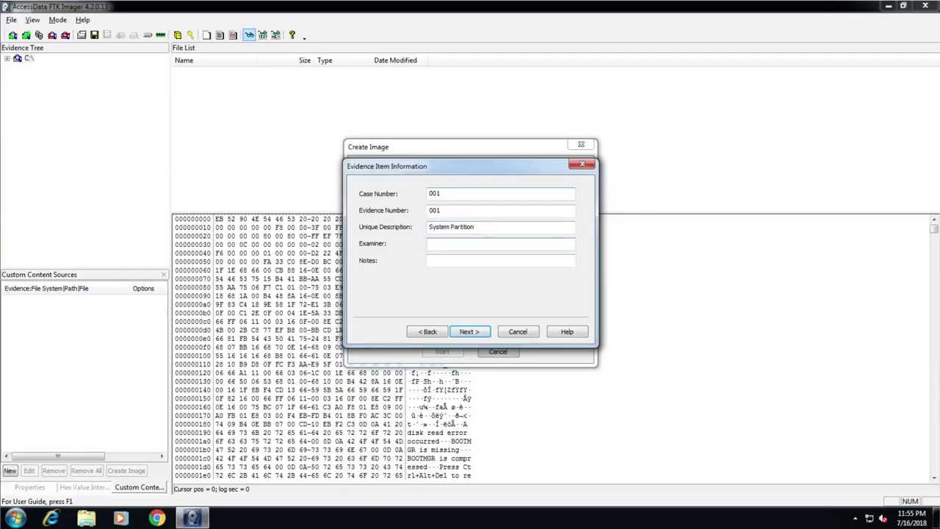
pyautogui.write('Truong Quoc Vi')
pyautogui.press('Return')
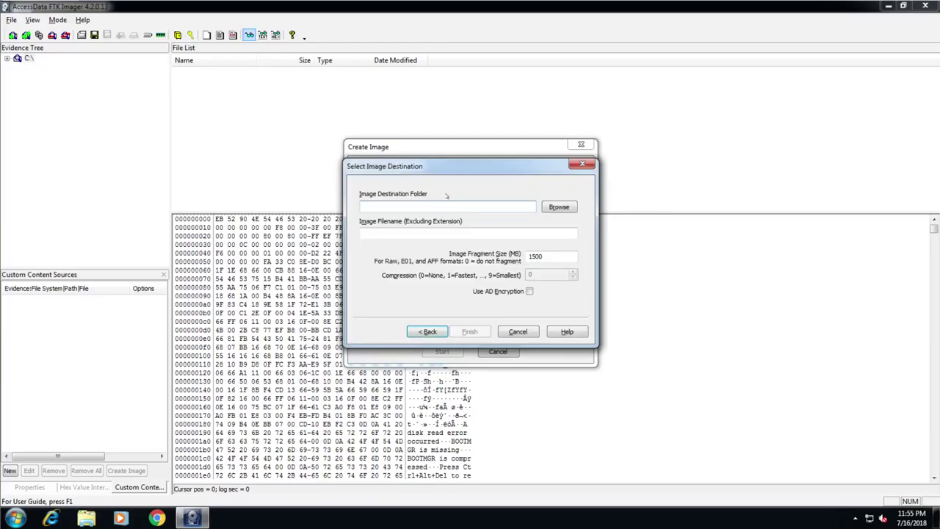
# - Browse for the image destination folder and open Disk Management by running diskmgmt.msc
pyautogui.click(554, 208)
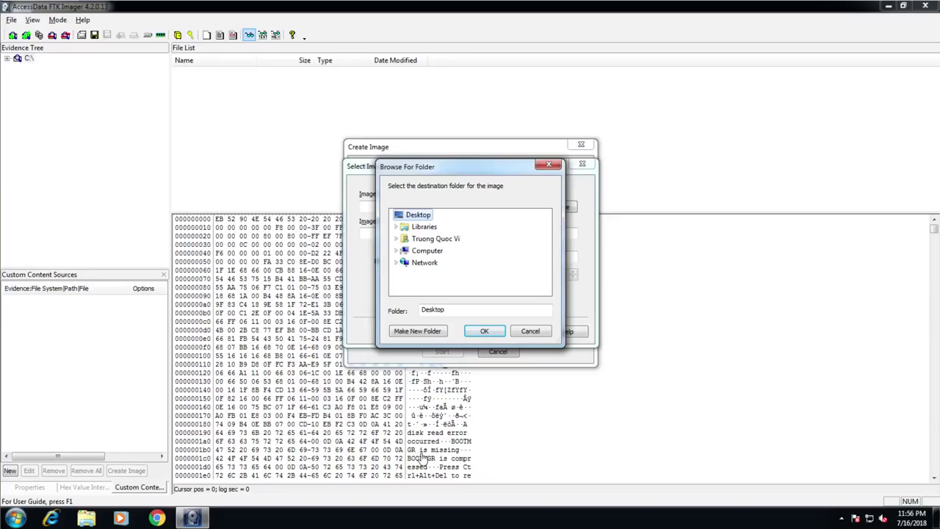
pyautogui.press('super+r')
pyautogui.write('dis')
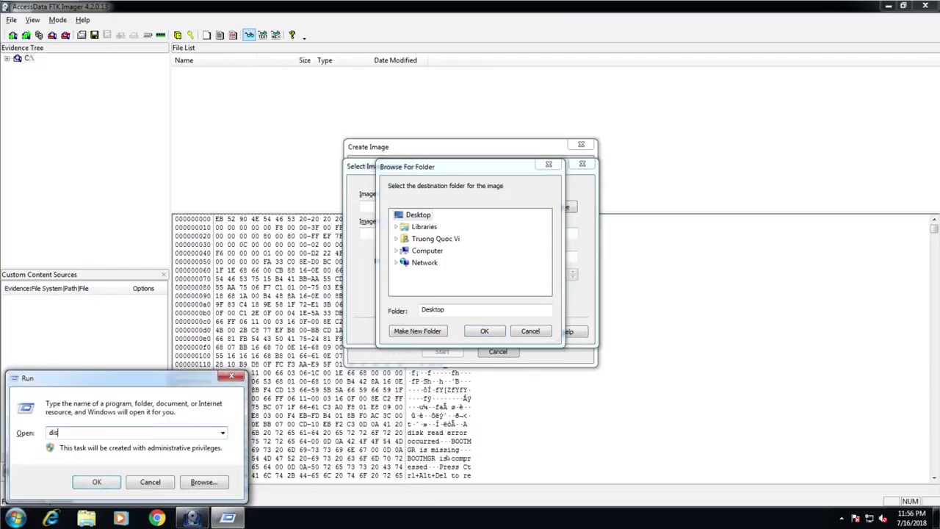
pyautogui.write('kmgmt.msc')
pyautogui.press('Return')
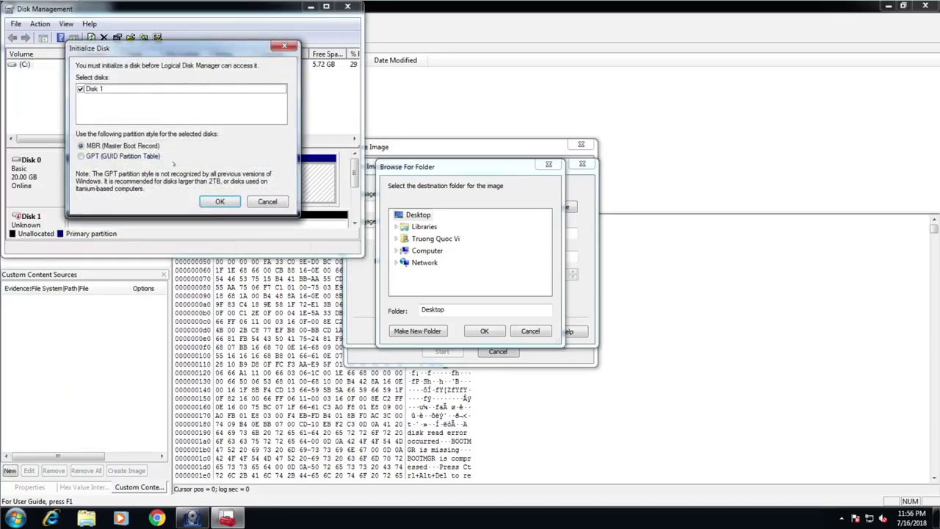
# - Initialize Disk 1 as GPT and create a quick-formatted NTFS simple volume on it with drive letter E
pyautogui.click(151, 157)
pyautogui.click(219, 202)
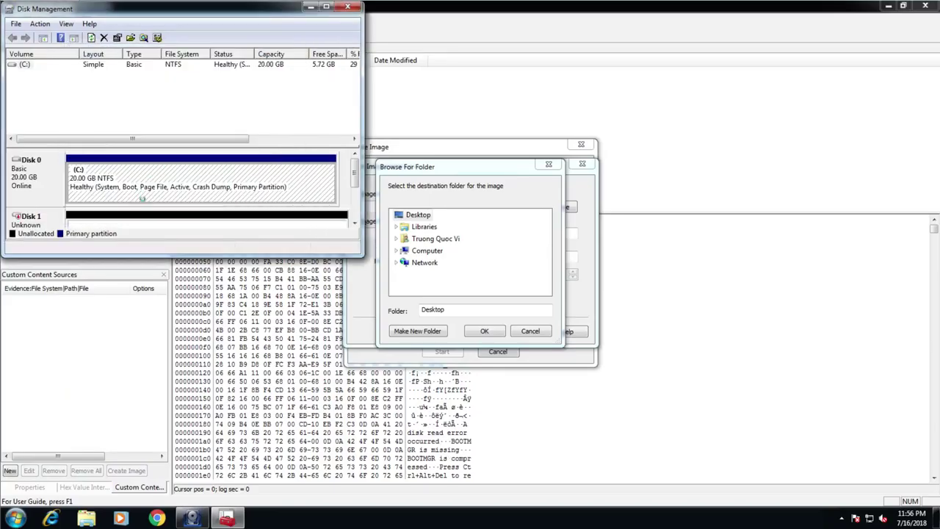
pyautogui.rightClick(103, 219)
pyautogui.click(157, 229)
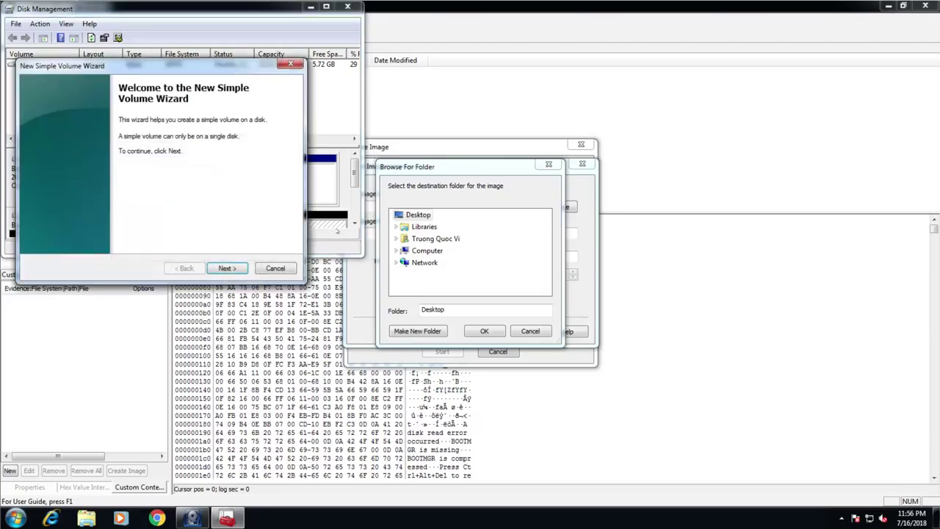
pyautogui.click(236, 270)
pyautogui.click(237, 270)
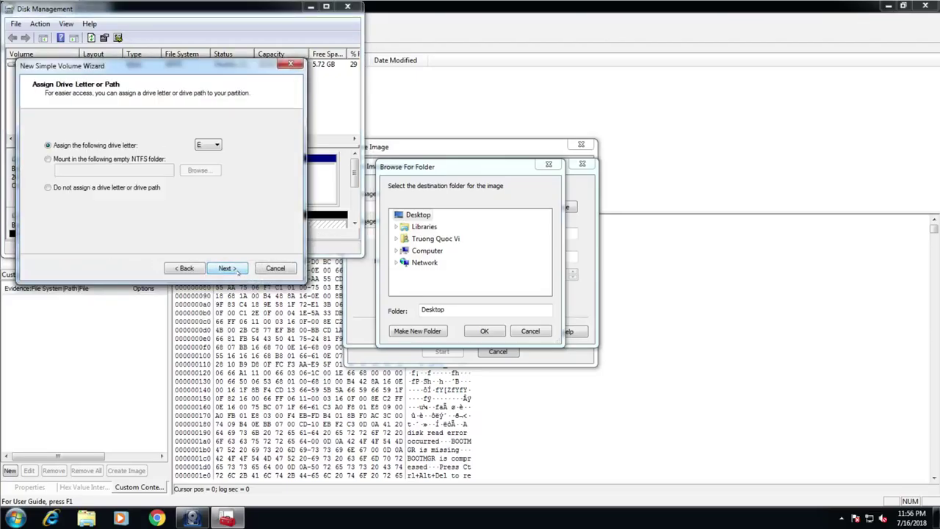
pyautogui.click(236, 269)
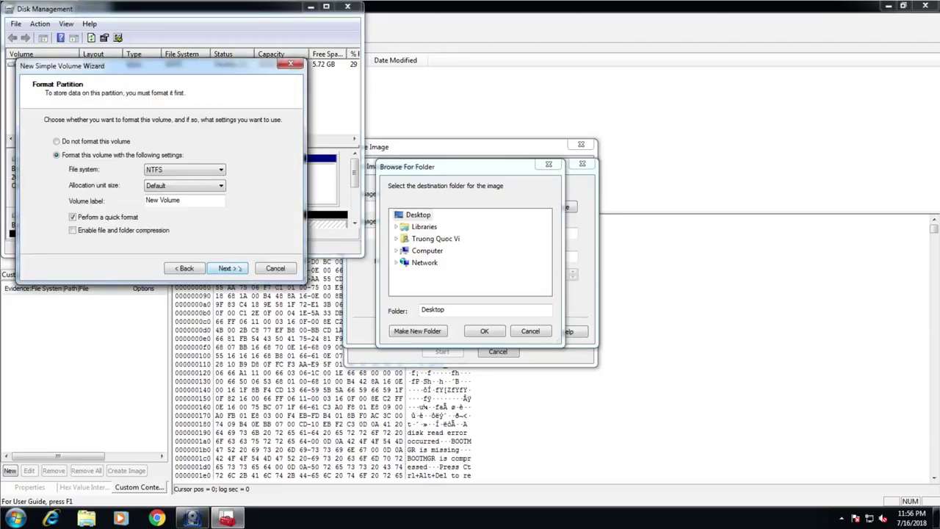
pyautogui.click(229, 269)
pyautogui.click(229, 268)
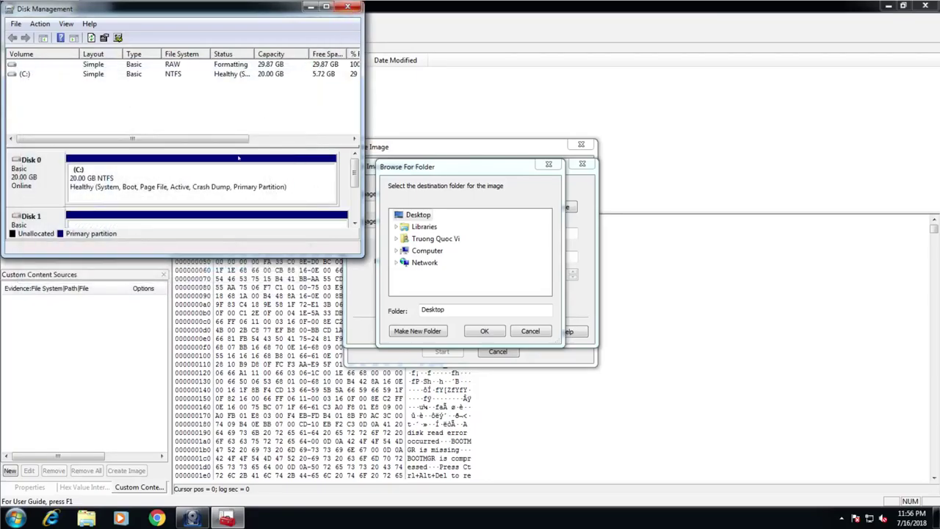
# - Dismiss the AutoPlay window for New Volume (E:) and close Disk Management
pyautogui.rightClick(262, 228)
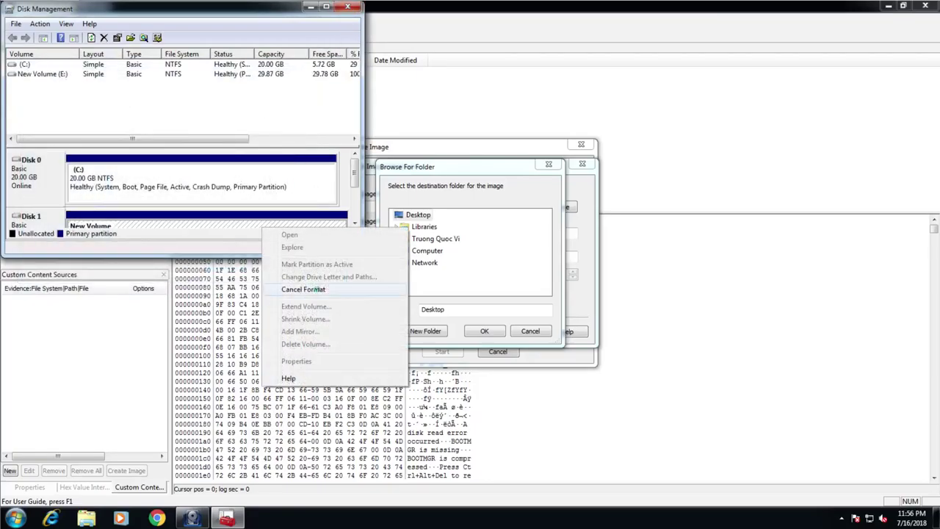
pyautogui.click(219, 186)
pyautogui.click(547, 110)
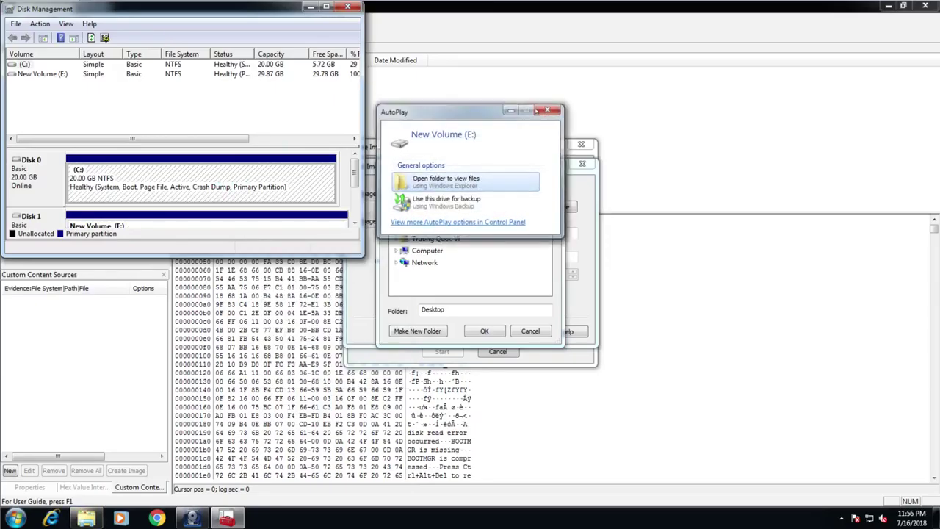
pyautogui.click(347, 7)
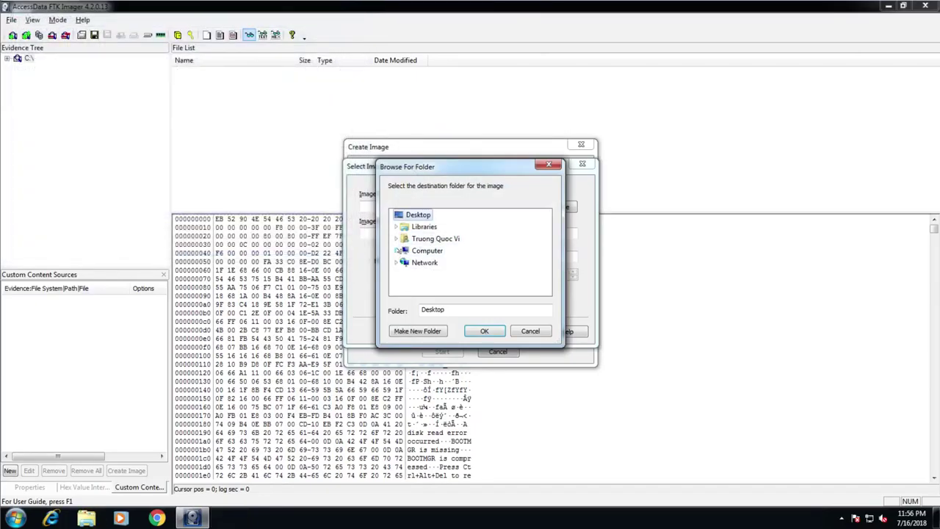
# - Choose drive E:\ under Computer as the image destination folder
pyautogui.click(397, 250)
pyautogui.click(448, 287)
pyautogui.click(484, 331)
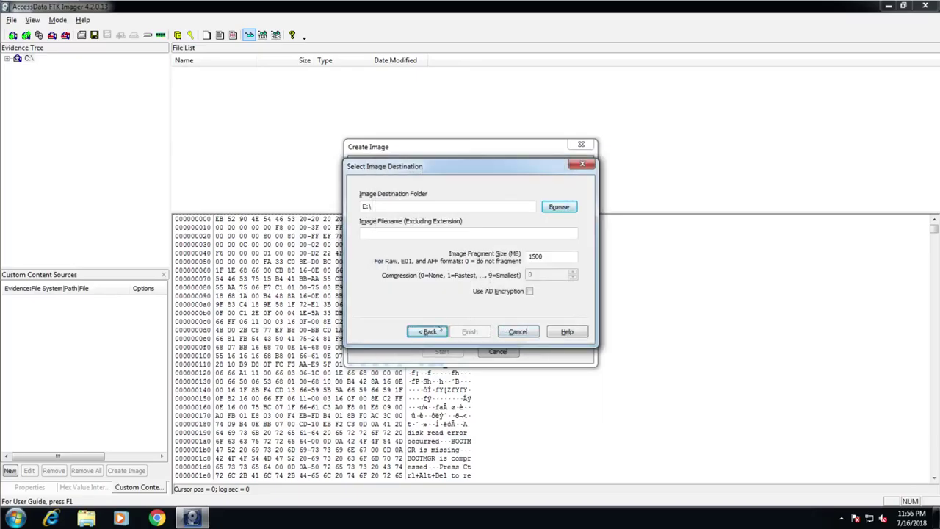
# - Name the image SystemPartition and start creating the raw image of C:, showing its progress window
pyautogui.click(457, 234)
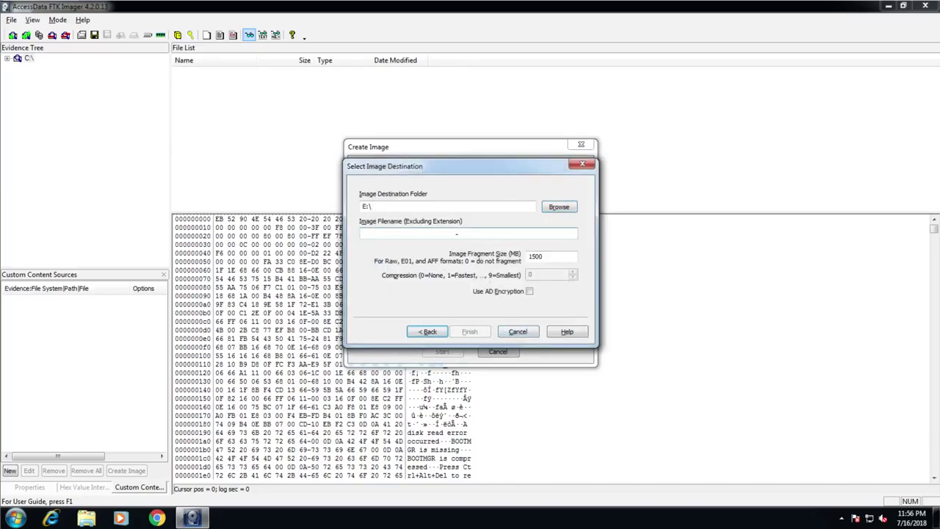
pyautogui.write('Sys')
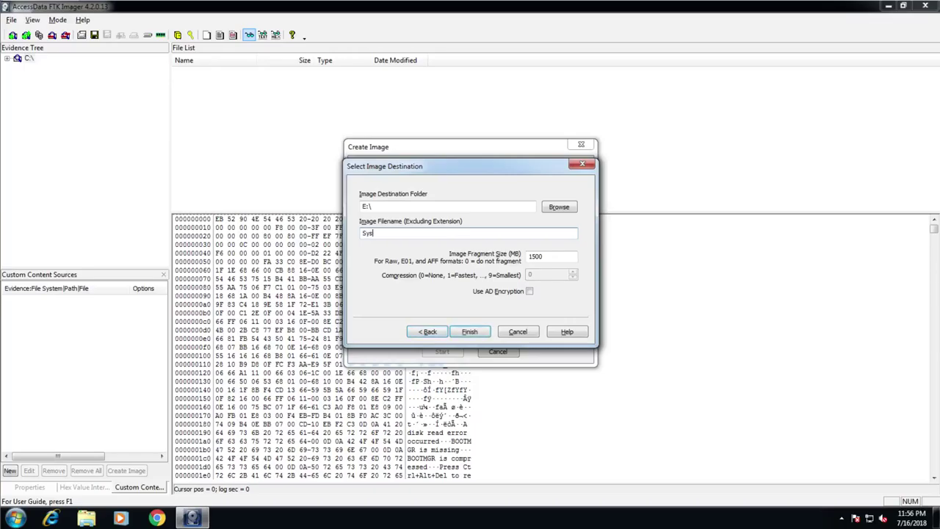
pyautogui.write('temPartition')
pyautogui.click(466, 332)
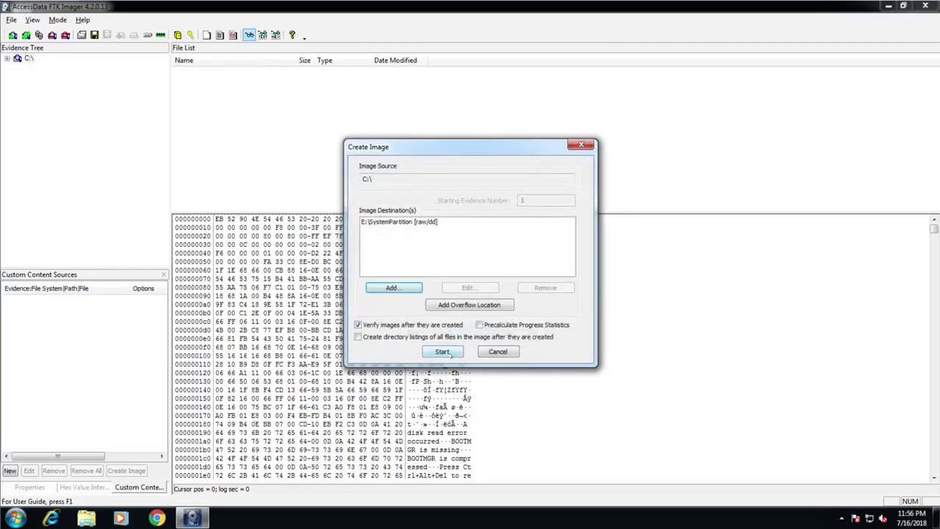
pyautogui.click(439, 349)
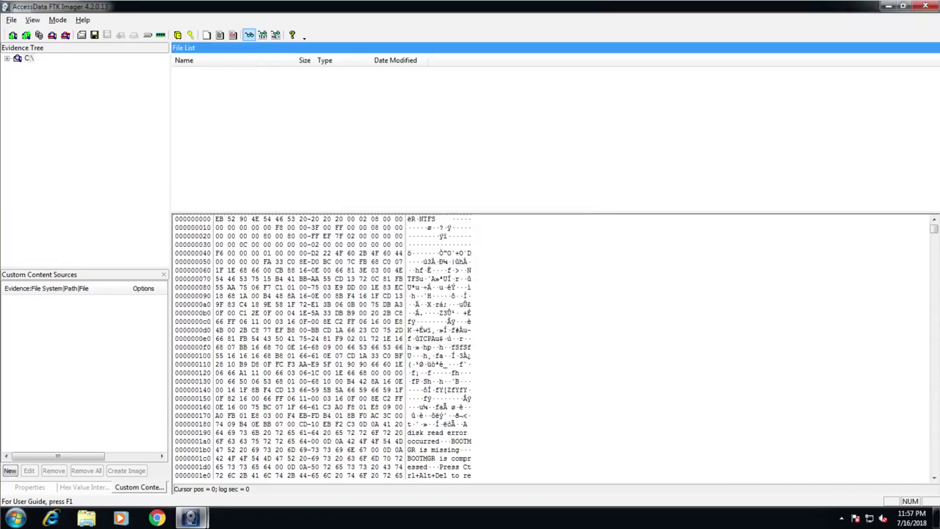
pyautogui.click(191, 518)
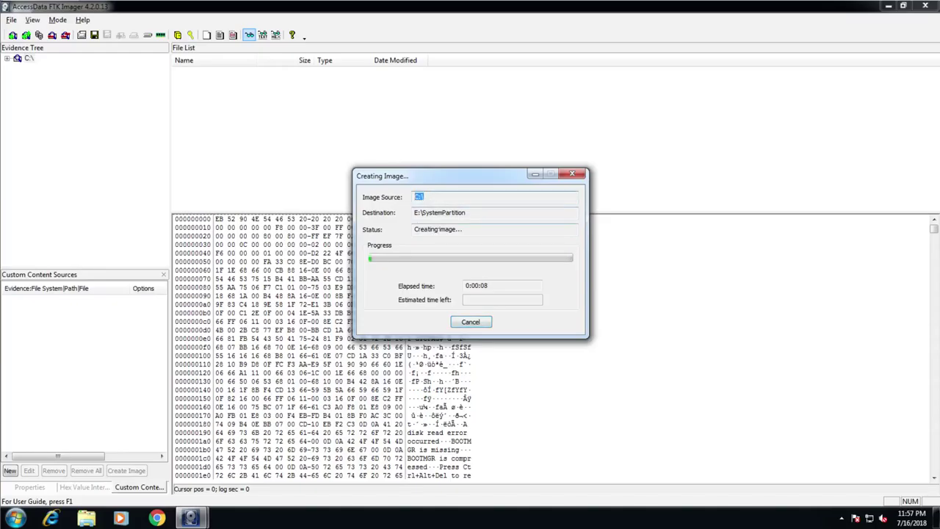
# - Start a memory capture and place its dialog beside the image creation progress window
pyautogui.click(11, 20)
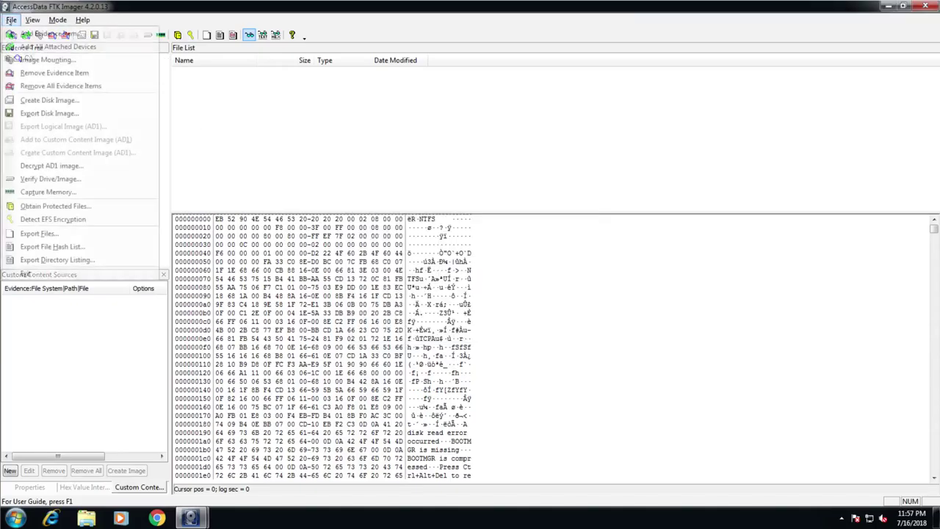
pyautogui.click(97, 195)
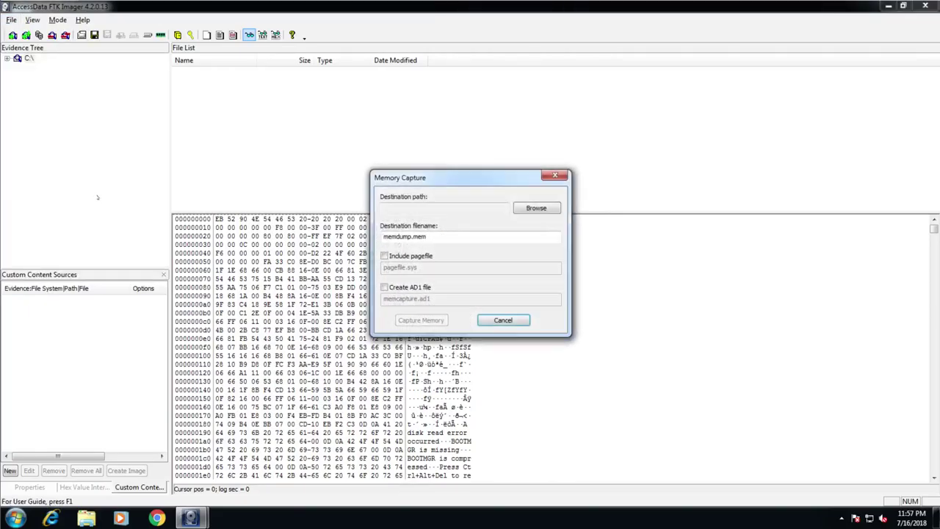
pyautogui.moveTo(429, 177); pyautogui.dragTo(180, 181)
pyautogui.moveTo(190, 518)
pyautogui.click(255, 445)
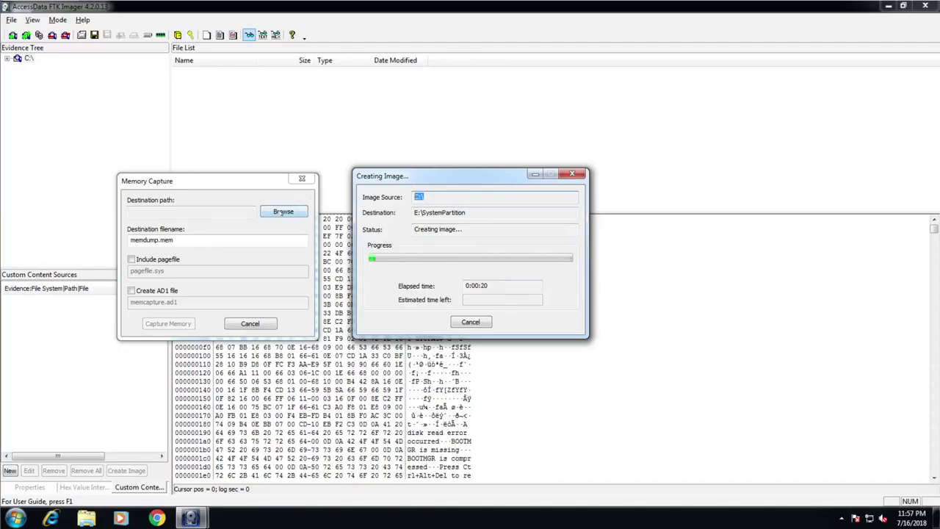
# - Set E:\ as the memory dump destination and capture the memory as memdump.mem
pyautogui.click(283, 212)
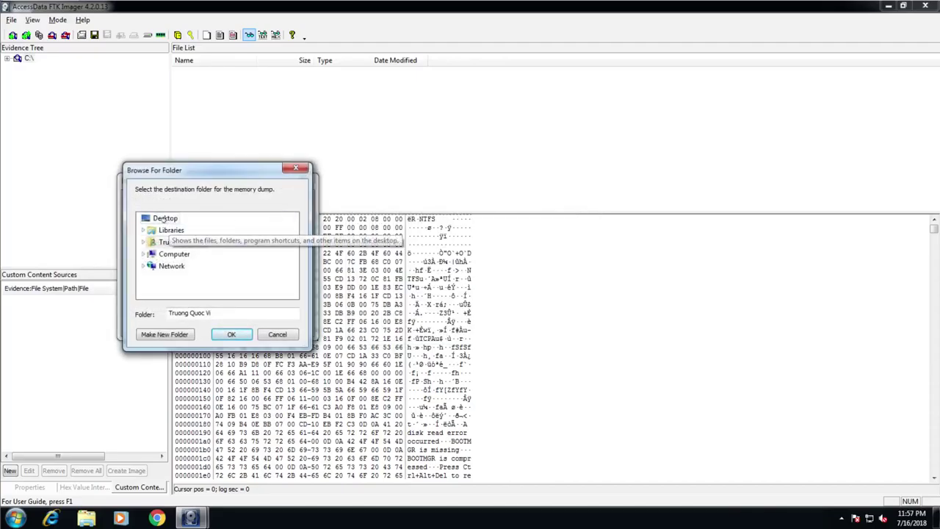
pyautogui.click(162, 254)
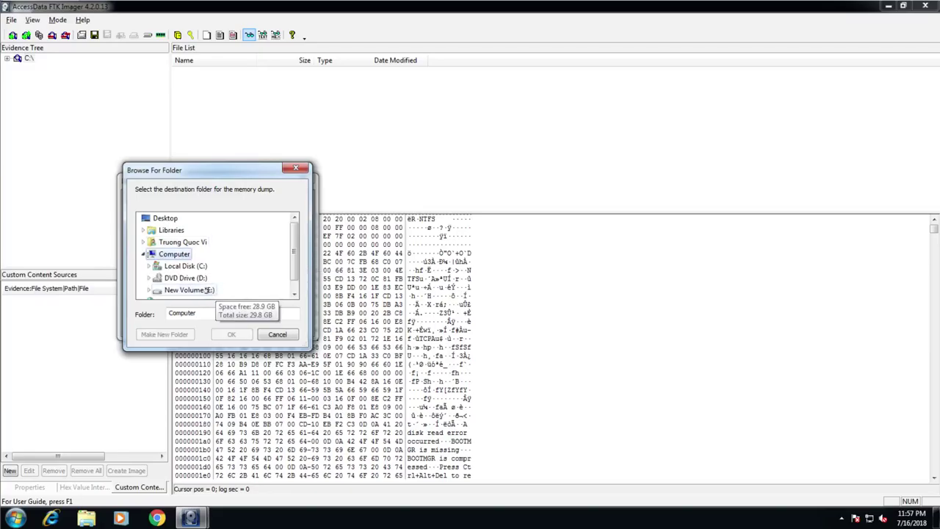
pyautogui.click(189, 290)
pyautogui.press('Return')
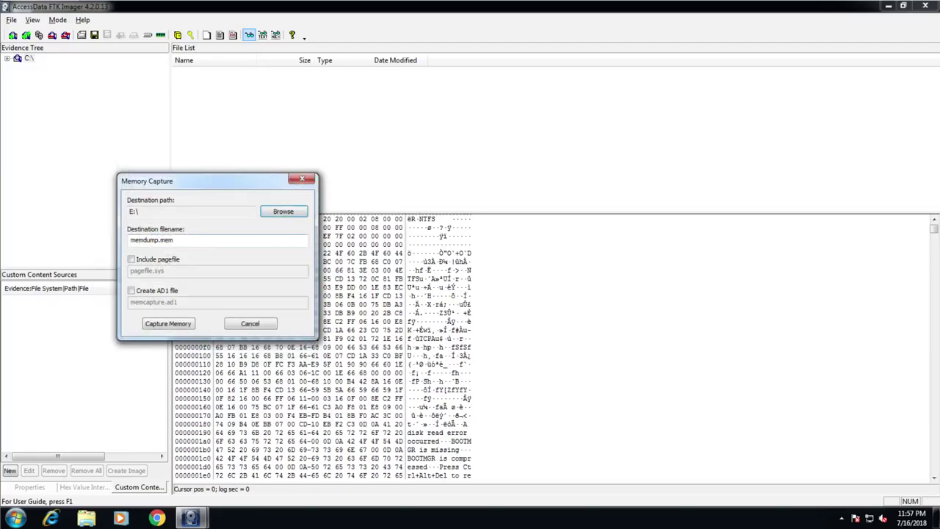
pyautogui.press('Tab')
pyautogui.click(230, 236)
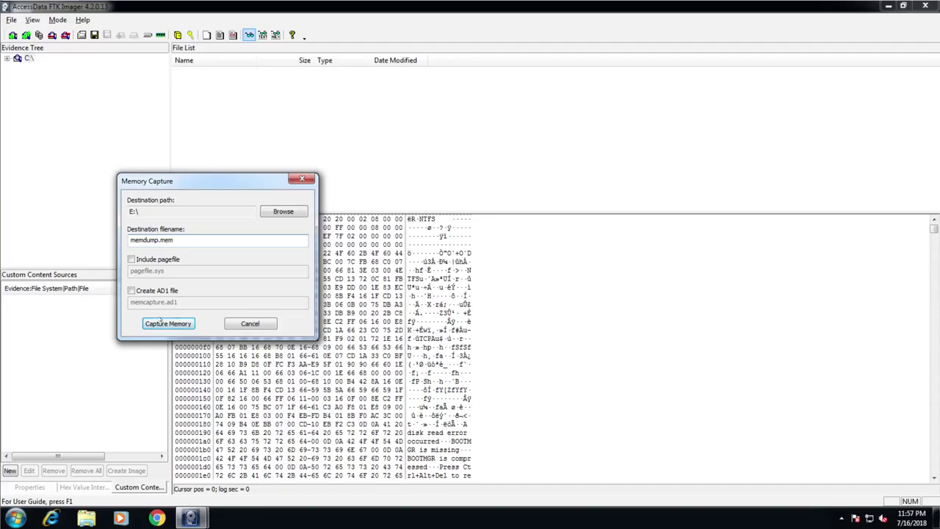
pyautogui.click(168, 324)
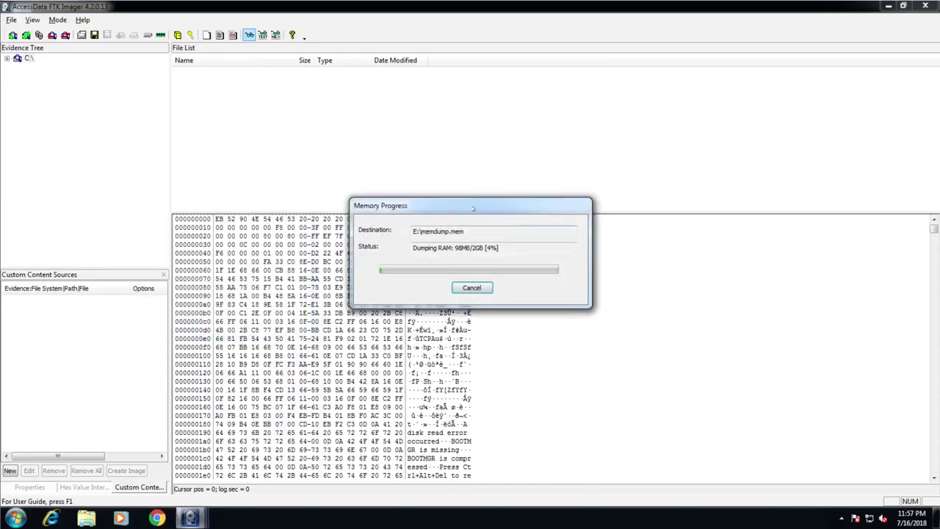
# - Monitor the memory capture and disk imaging side by side, and close their result windows once both are finished
pyautogui.moveTo(485, 208); pyautogui.dragTo(153, 367)
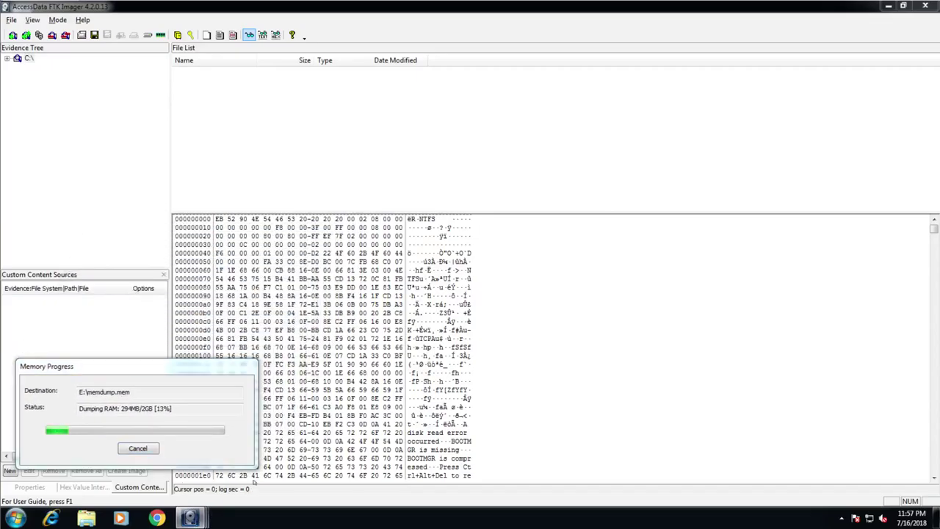
pyautogui.moveTo(191, 518)
pyautogui.moveTo(323, 455)
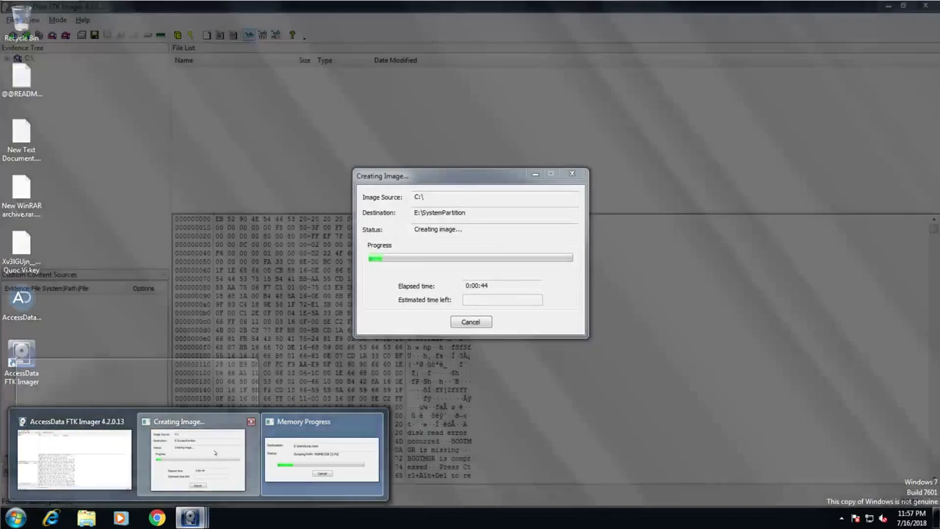
pyautogui.click(214, 452)
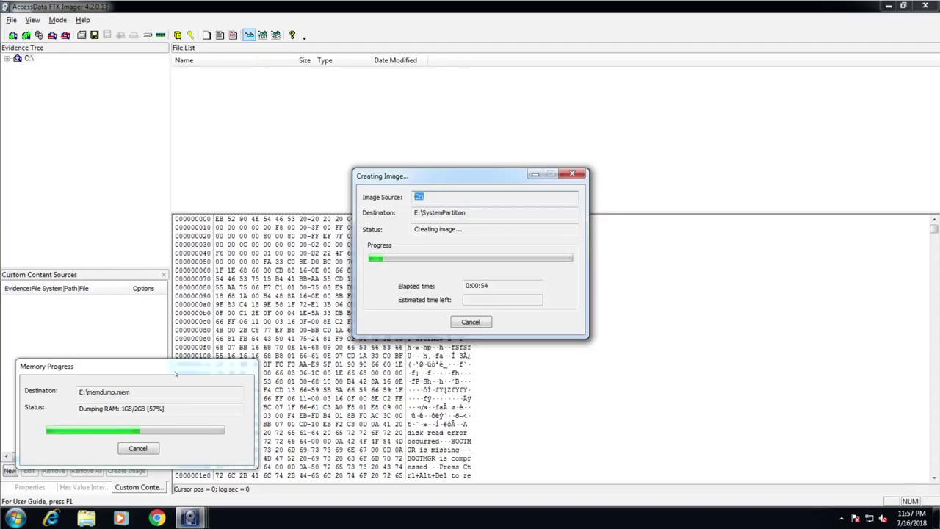
pyautogui.moveTo(176, 373); pyautogui.dragTo(264, 217)
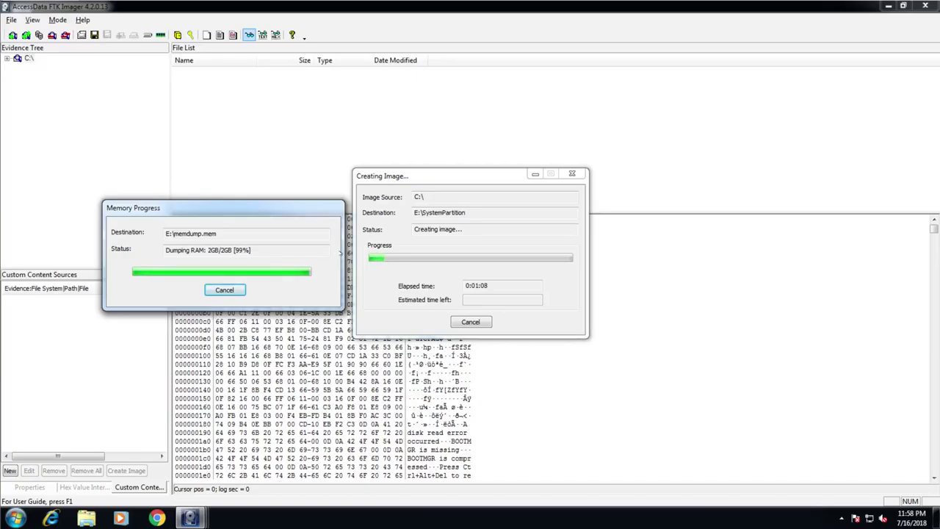
pyautogui.click(225, 289)
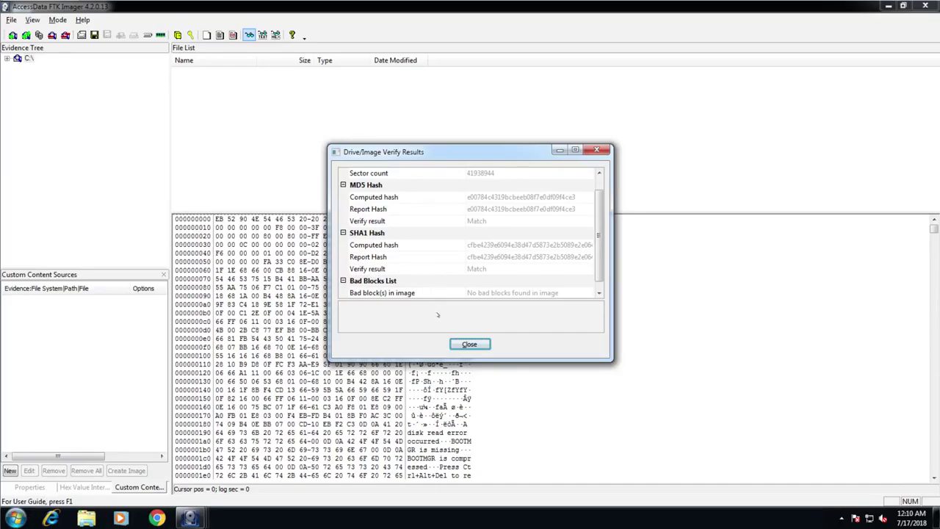
pyautogui.click(470, 344)
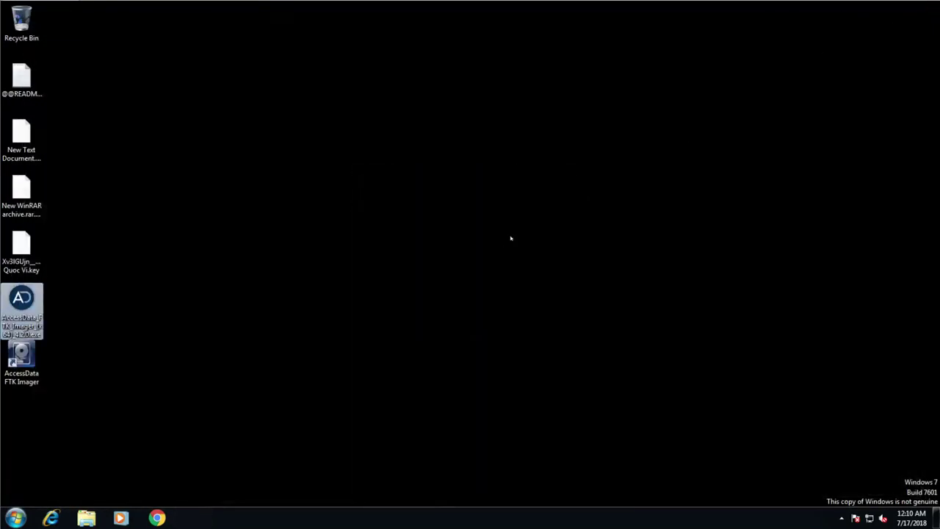
# - Open New Volume (E:) in Windows Explorer
pyautogui.press('super+e')
pyautogui.press('Down')
pyautogui.press('Up')
pyautogui.press('Up')
pyautogui.press('Left')
pyautogui.press('Right')
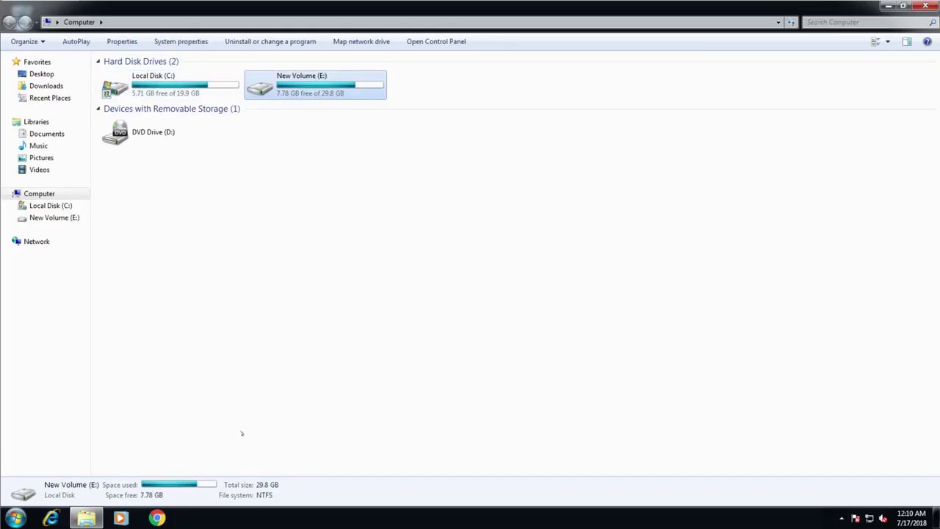
pyautogui.press('Return')
# - Look through the memory dump and SystemPartition image files on E:, and close the Explorer window
pyautogui.press('Down')
pyautogui.press('Down')
pyautogui.press('Down')
pyautogui.press('Down')
pyautogui.press('Down')
pyautogui.press('Down')
pyautogui.press('Down')
pyautogui.press('Down')
pyautogui.press('Down')
pyautogui.press('Down')
pyautogui.press('Down')
pyautogui.press('Down')
pyautogui.press('Down')
pyautogui.press('Down')
pyautogui.press('Down')
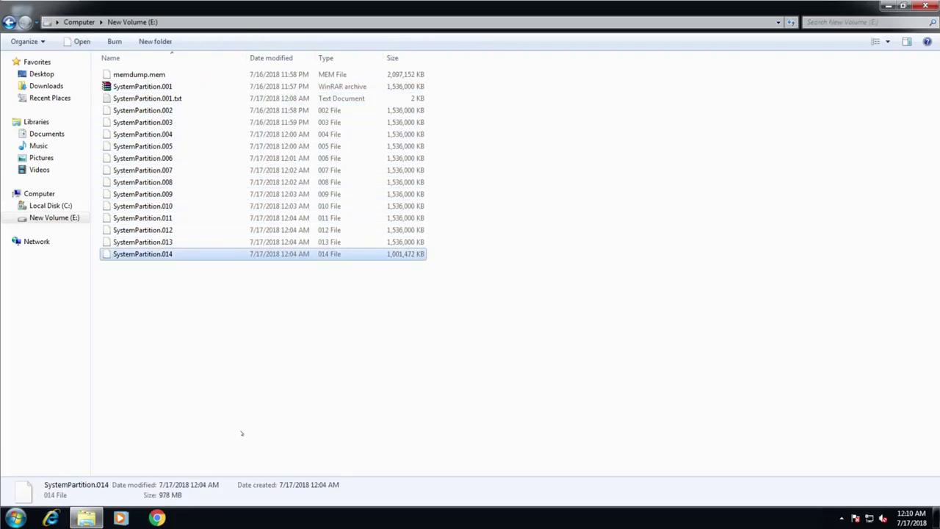
pyautogui.click(925, 6)
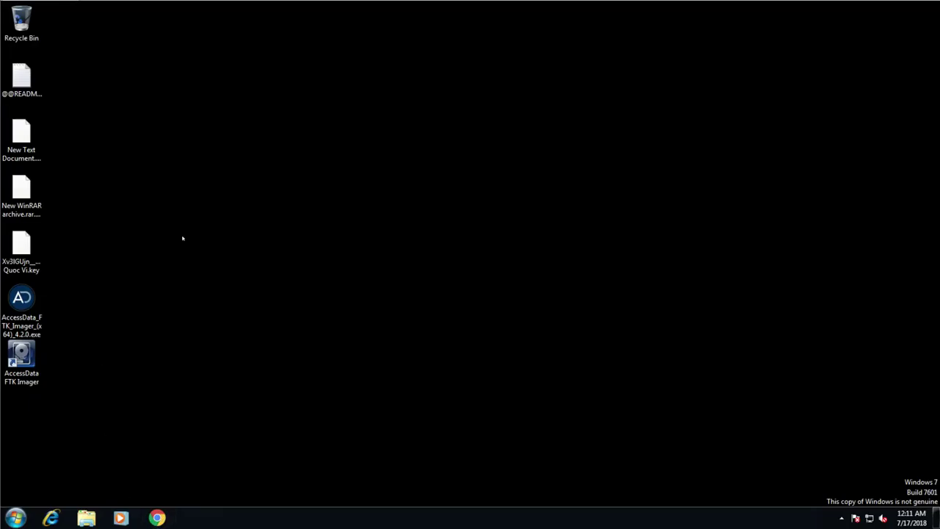
pyautogui.moveTo(100, 238); pyautogui.dragTo(0, 67)
pyautogui.click(111, 177)
pyautogui.doubleClick(38, 94)
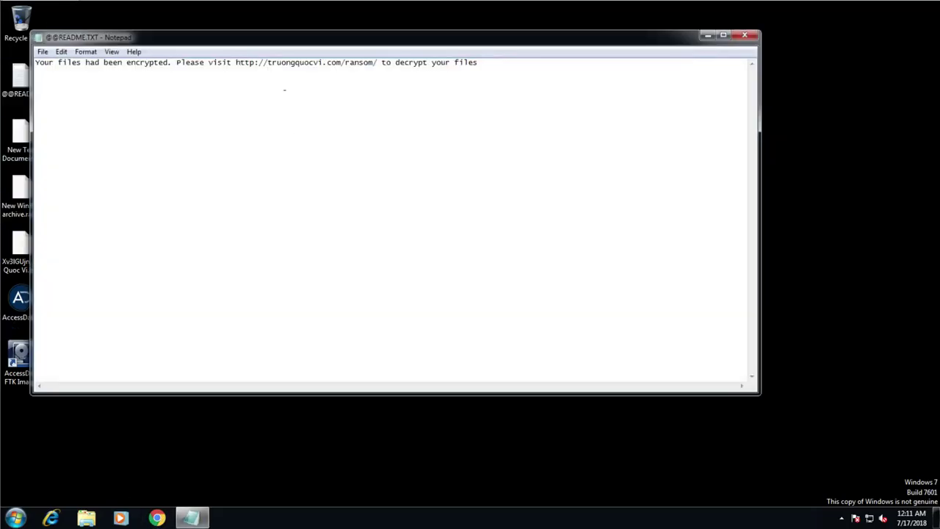
pyautogui.moveTo(235, 62); pyautogui.dragTo(374, 62)
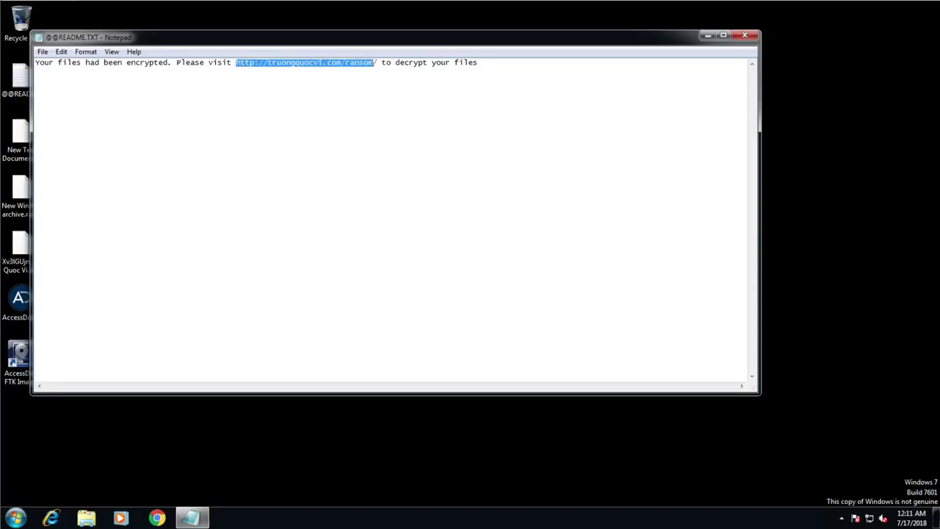
pyautogui.rightClick(374, 63)
pyautogui.click(403, 101)
pyautogui.click(745, 35)
# - Open the copied ransom page address in Chrome and upload the .key file from the desktop
pyautogui.click(156, 518)
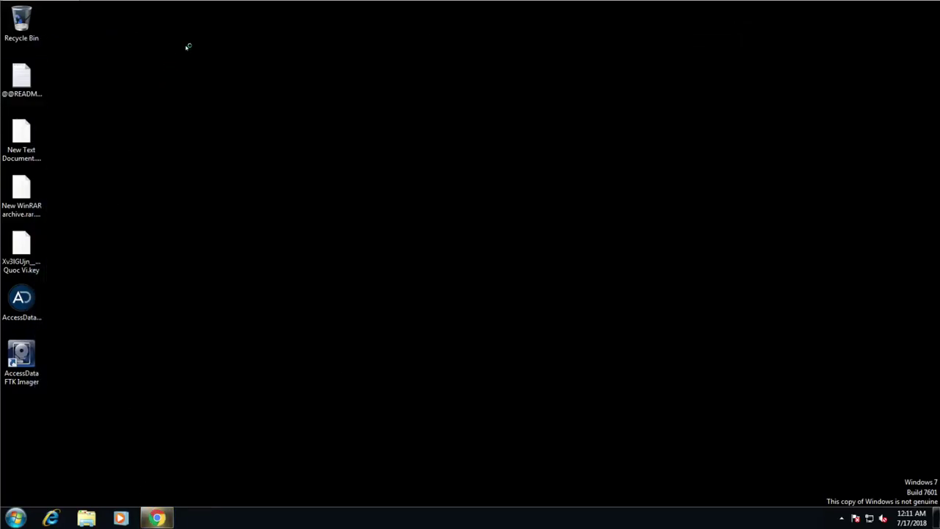
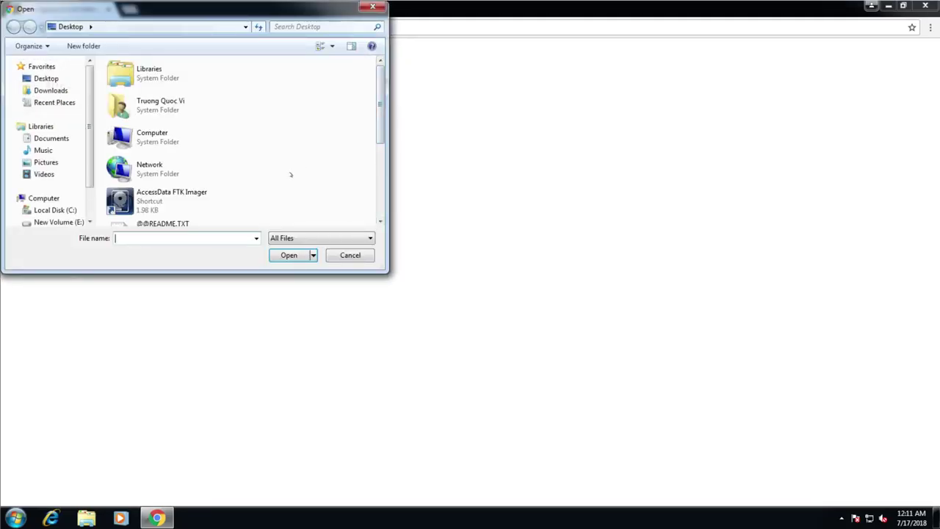
pyautogui.scroll(-2, 291, 172)
pyautogui.moveTo(379, 168); pyautogui.dragTo(379, 173)
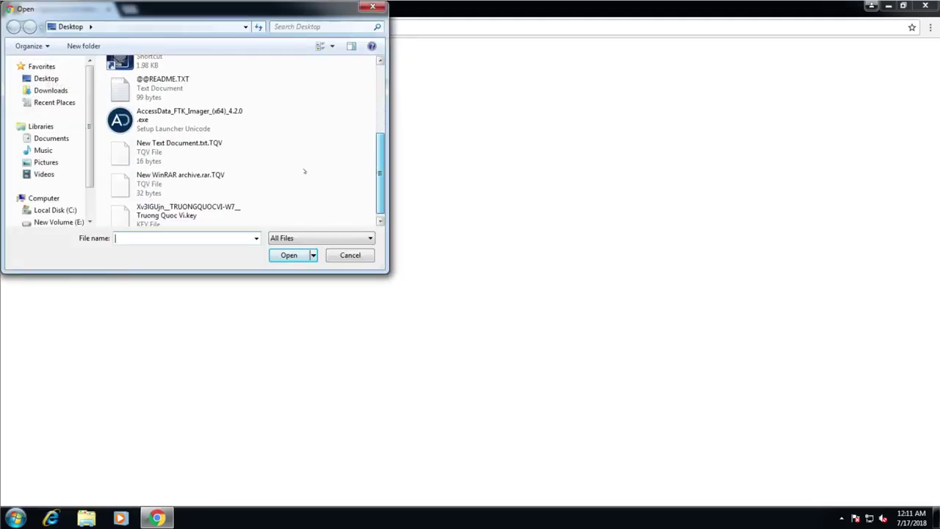
pyautogui.doubleClick(209, 211)
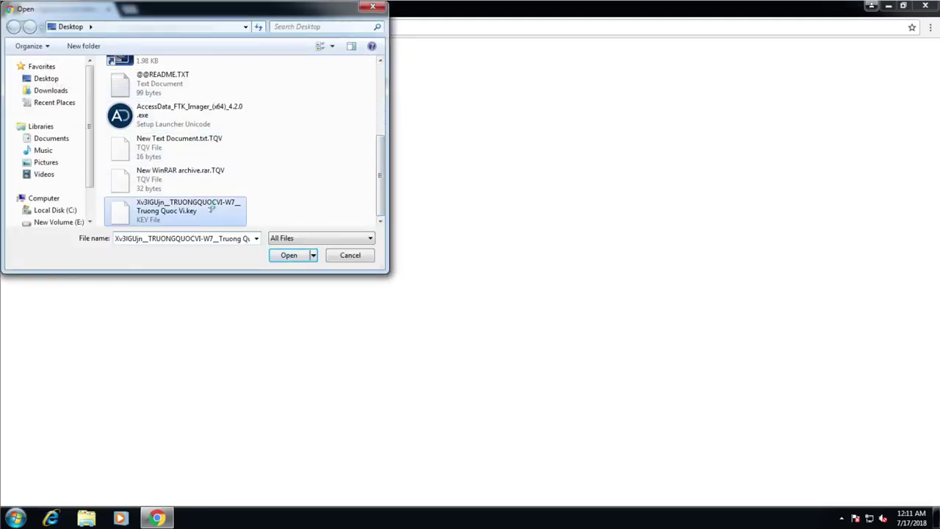
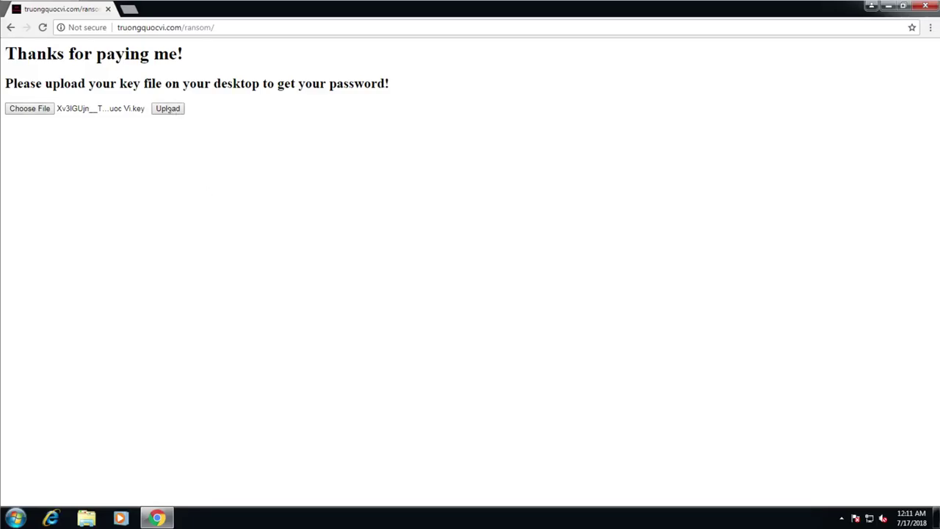
pyautogui.click(168, 110)
pyautogui.moveTo(6, 54); pyautogui.dragTo(255, 55)
pyautogui.click(158, 215)
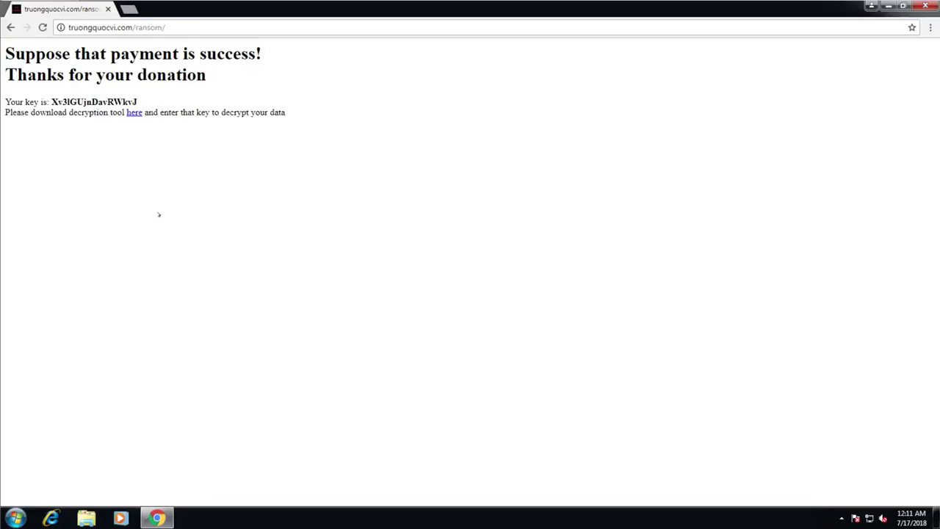
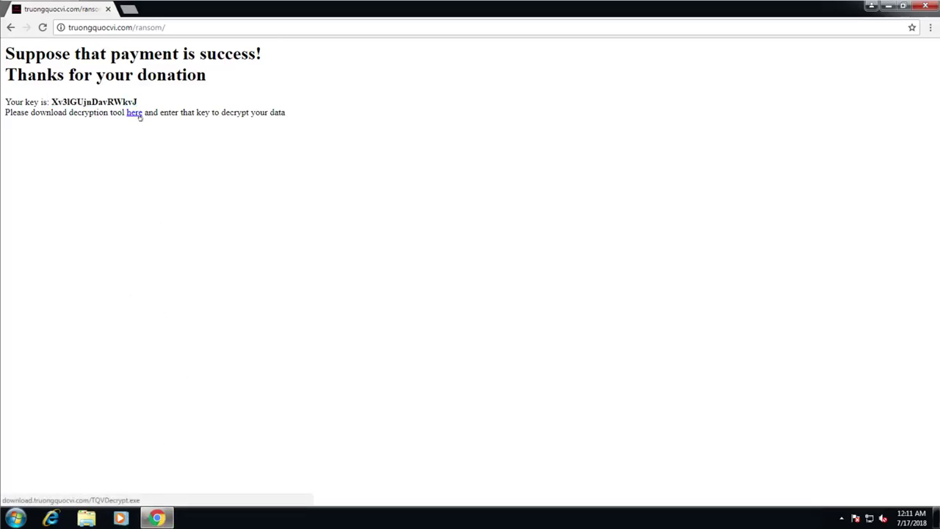
# - Download and run the decryption tool TQVDecrypt.exe, and minimize the browser to show the desktop files
pyautogui.click(133, 113)
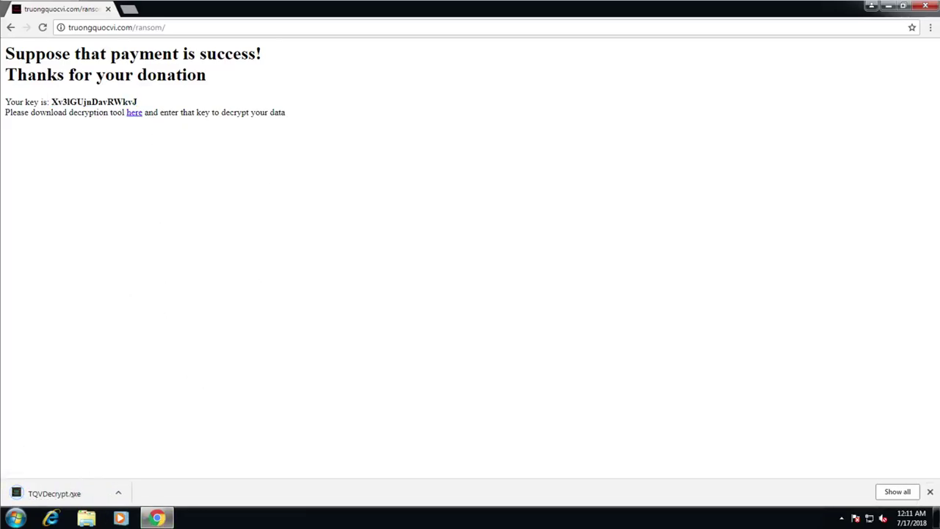
pyautogui.click(54, 491)
pyautogui.click(502, 268)
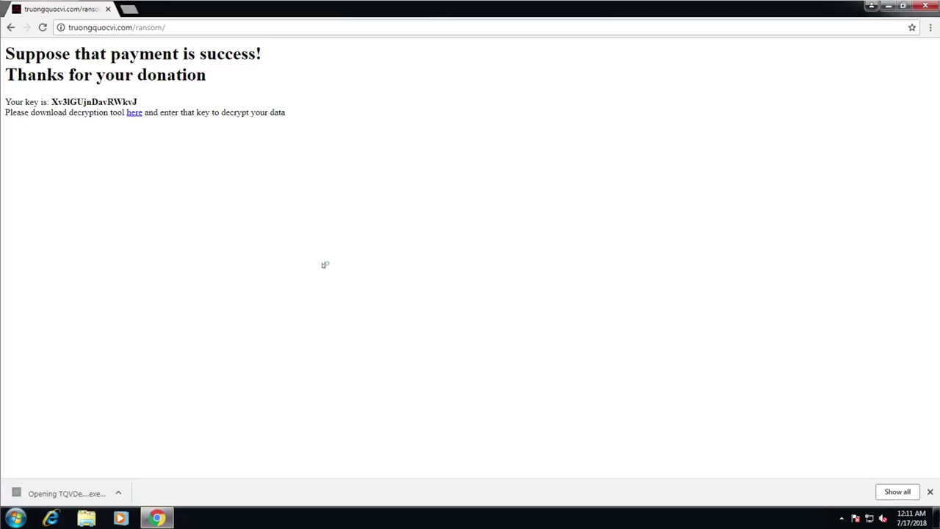
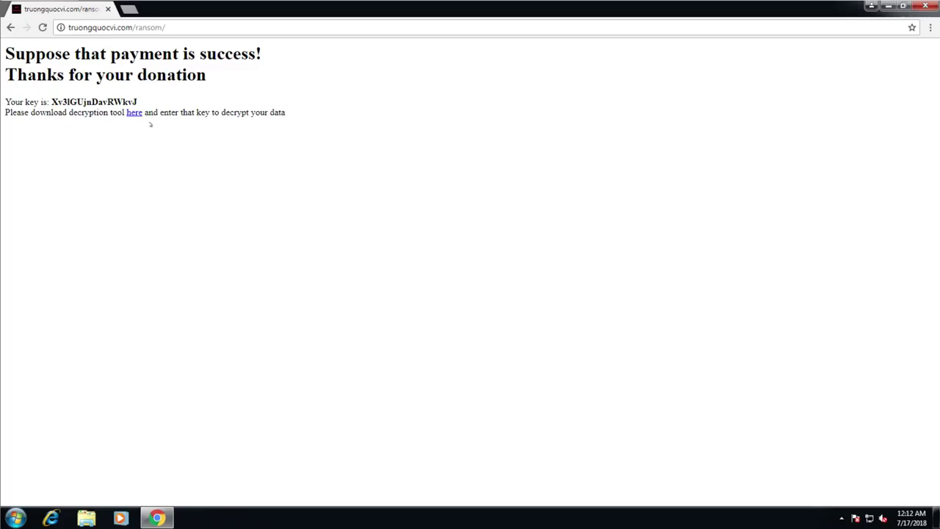
pyautogui.click(156, 518)
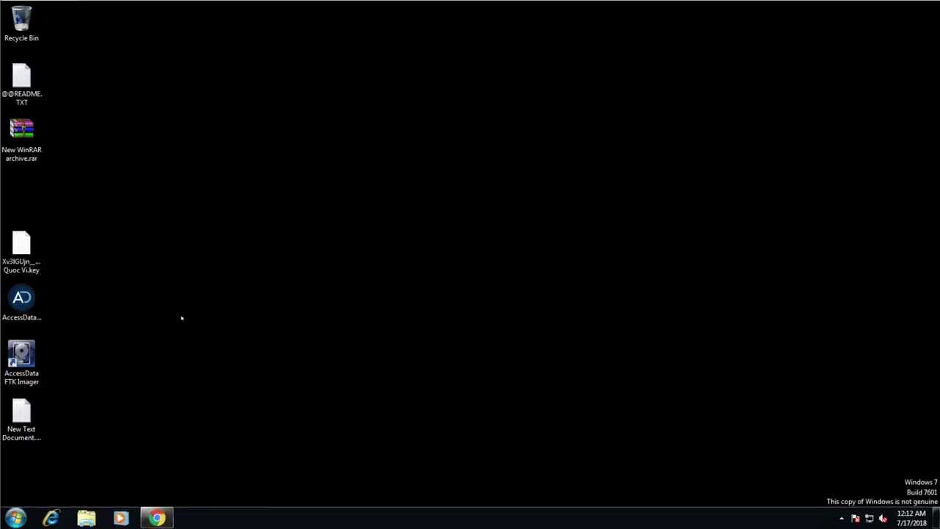
# - Move New Text Document beneath the WinRAR archive on the desktop, and open and close both files to check their contents
pyautogui.moveTo(24, 426); pyautogui.dragTo(24, 192)
pyautogui.doubleClick(35, 157)
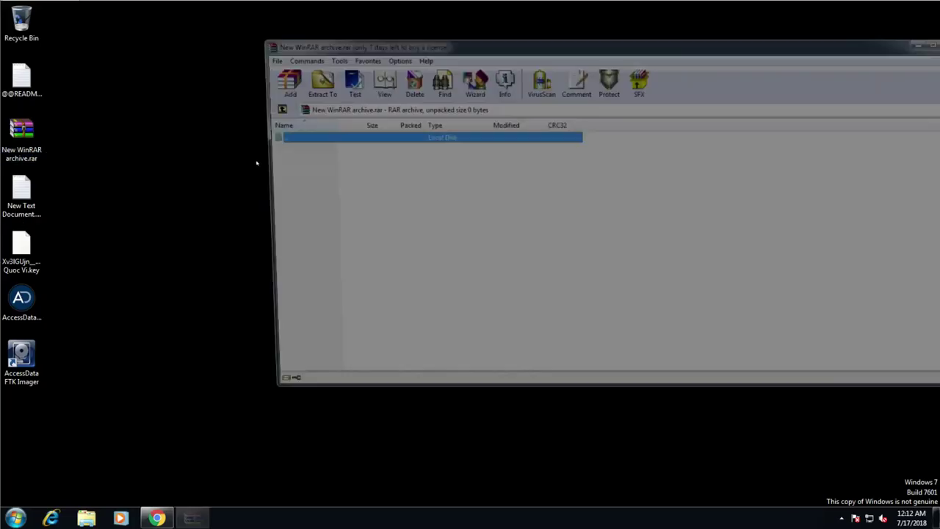
pyautogui.hotkey('alt', 'F4')
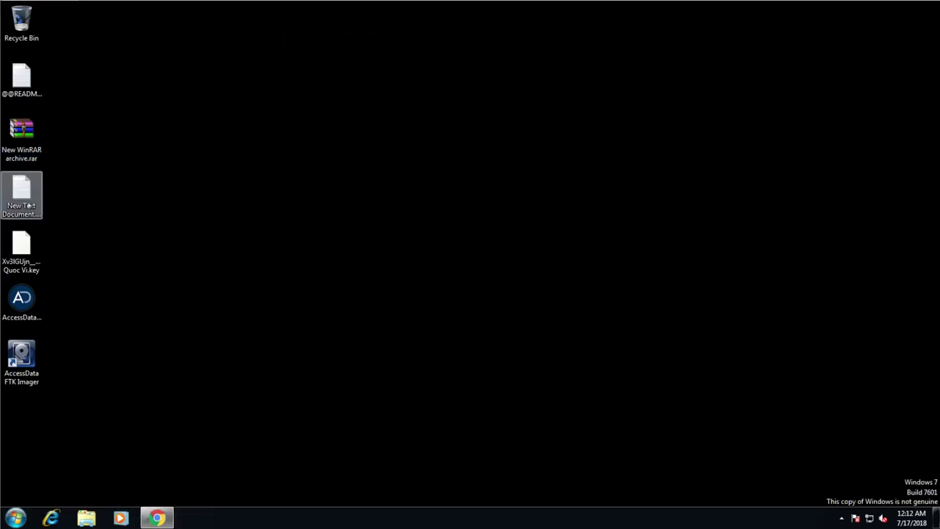
pyautogui.doubleClick(25, 206)
pyautogui.hotkey('ctrl', 'a')
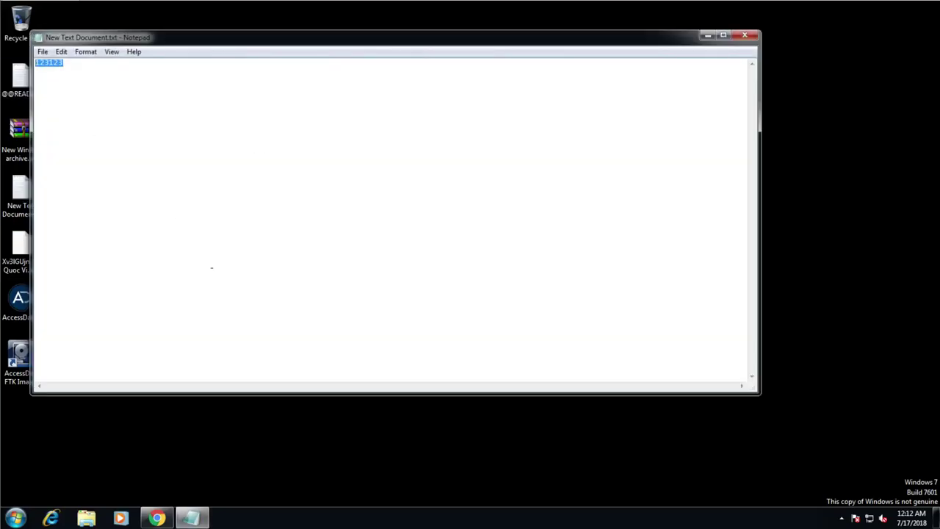
pyautogui.hotkey('alt', 'F4')
# - Open New Bitmap Image.bmp from the Downloads folder to check it, and close the picture and the Explorer window
pyautogui.press('super+e')
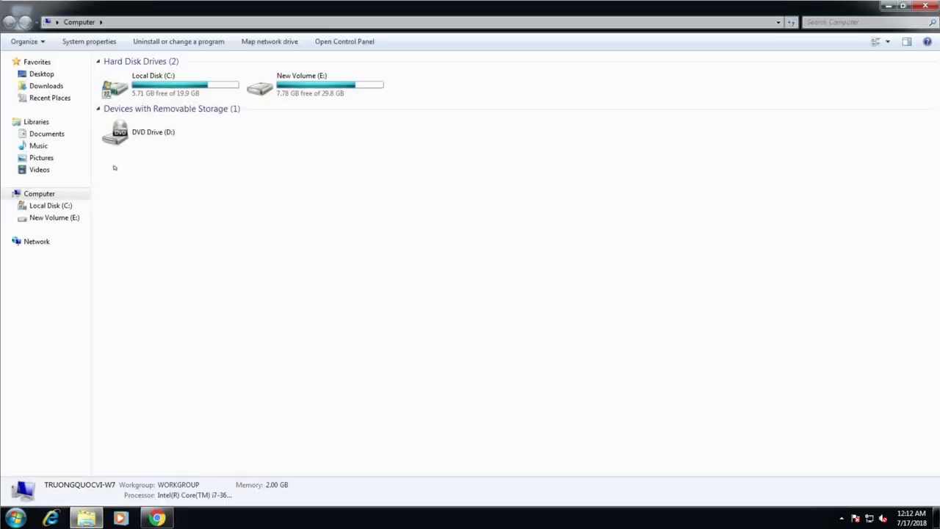
pyautogui.click(59, 86)
pyautogui.click(147, 115)
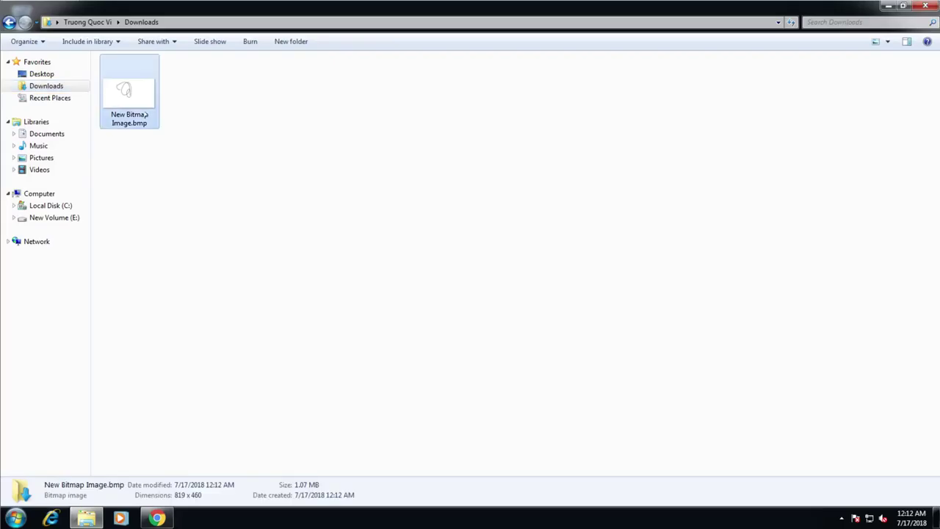
pyautogui.doubleClick(147, 115)
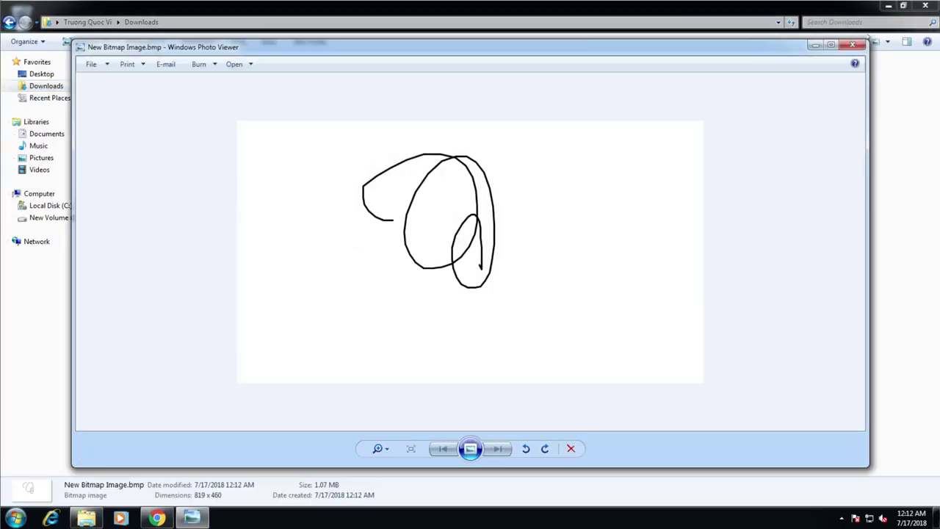
pyautogui.click(852, 45)
pyautogui.click(598, 221)
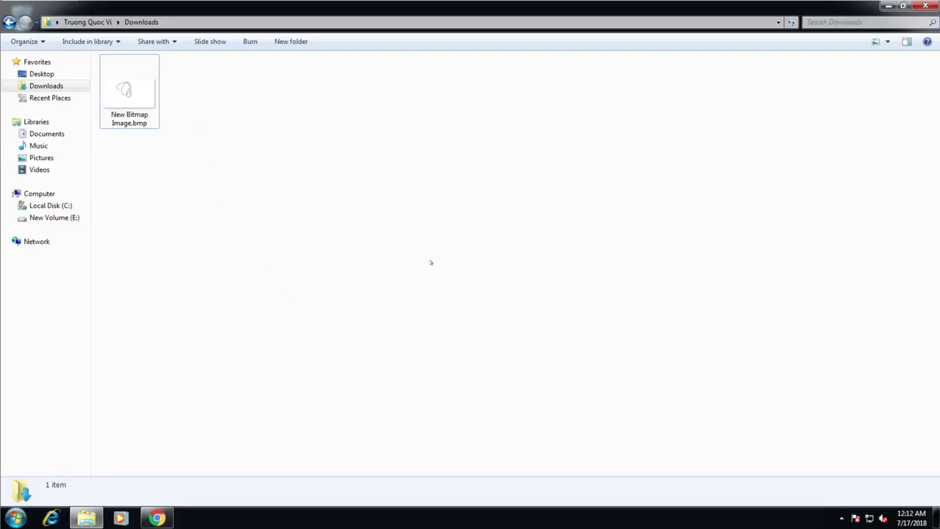
pyautogui.click(925, 6)
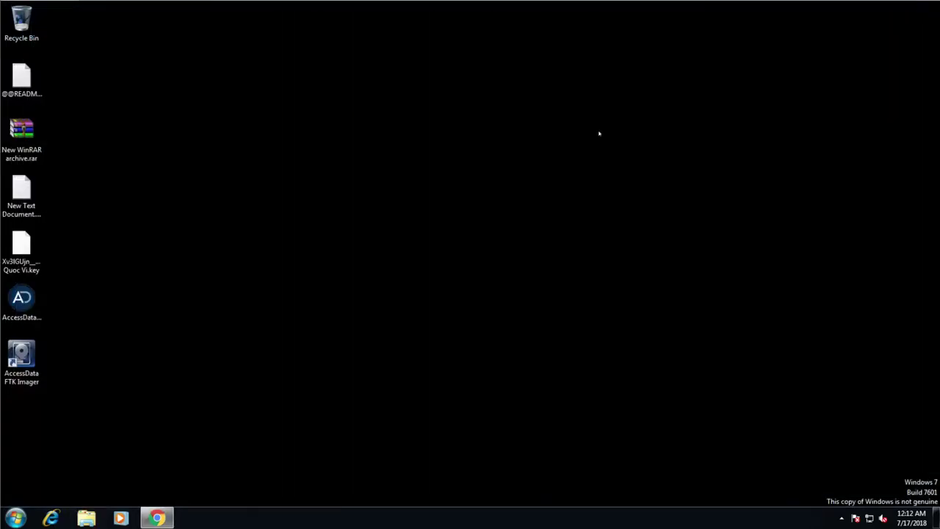
pyautogui.click(22, 77)
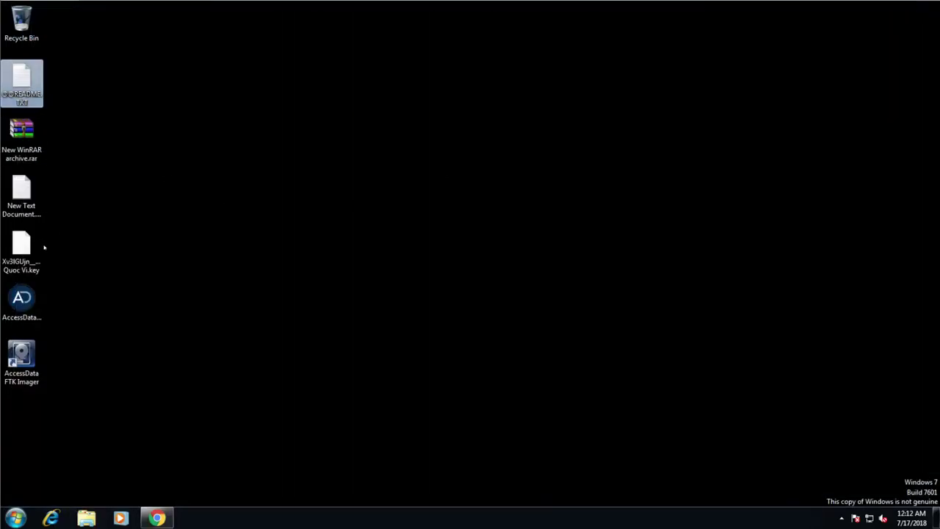
pyautogui.click(33, 249)
pyautogui.click(78, 184)
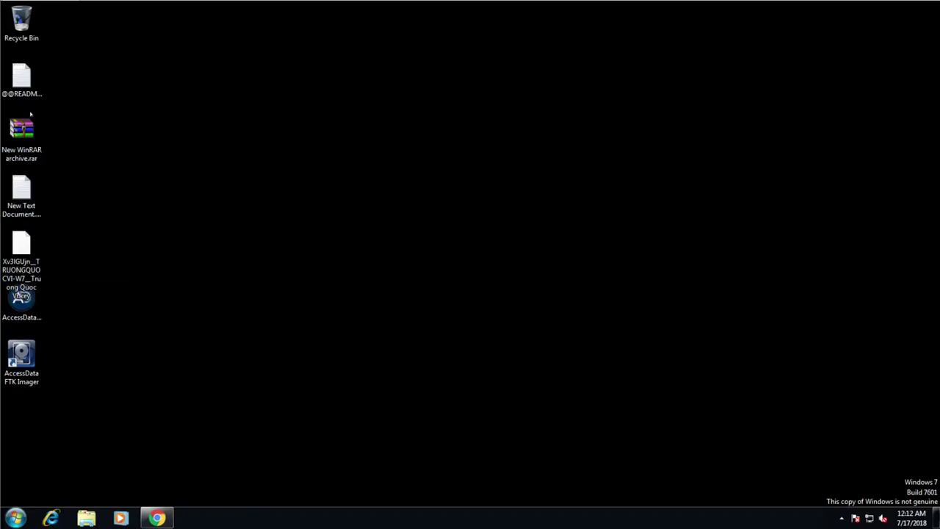
pyautogui.click(21, 89)
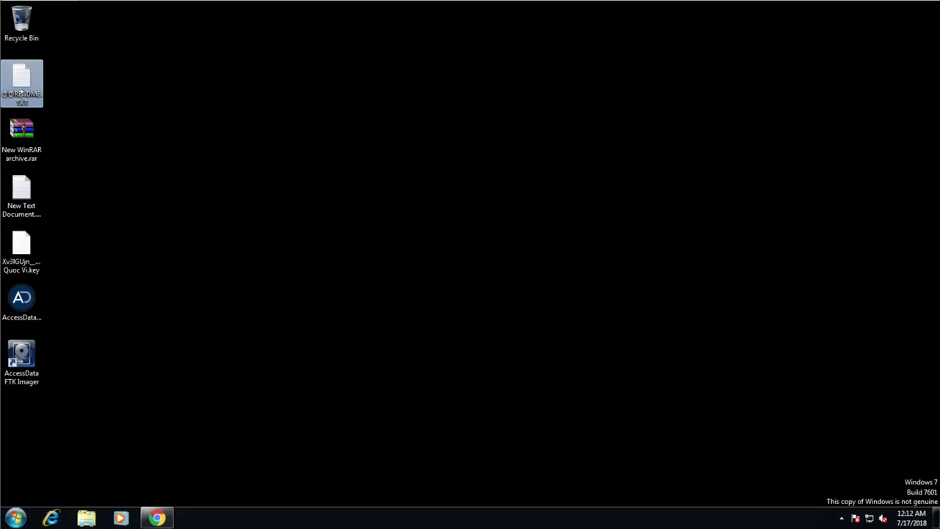
pyautogui.doubleClick(20, 90)
pyautogui.moveTo(235, 62); pyautogui.dragTo(376, 62)
pyautogui.click(744, 35)
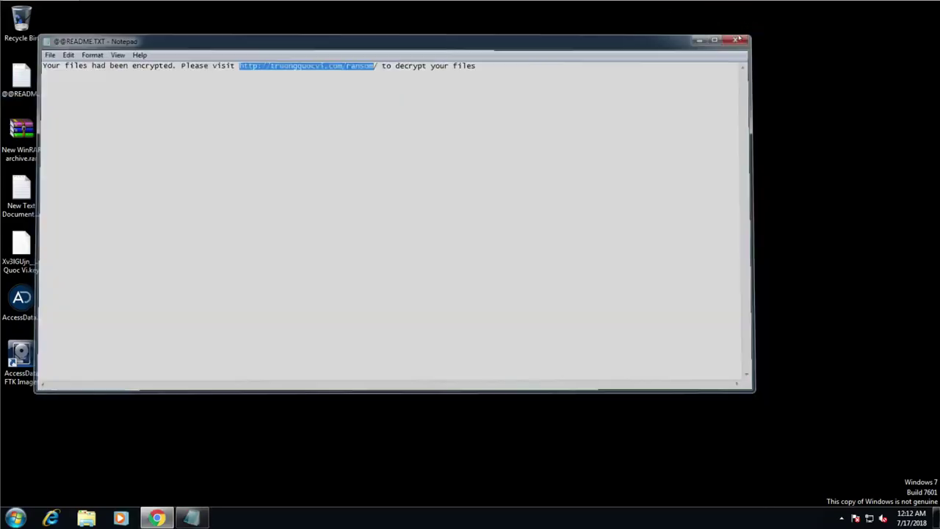
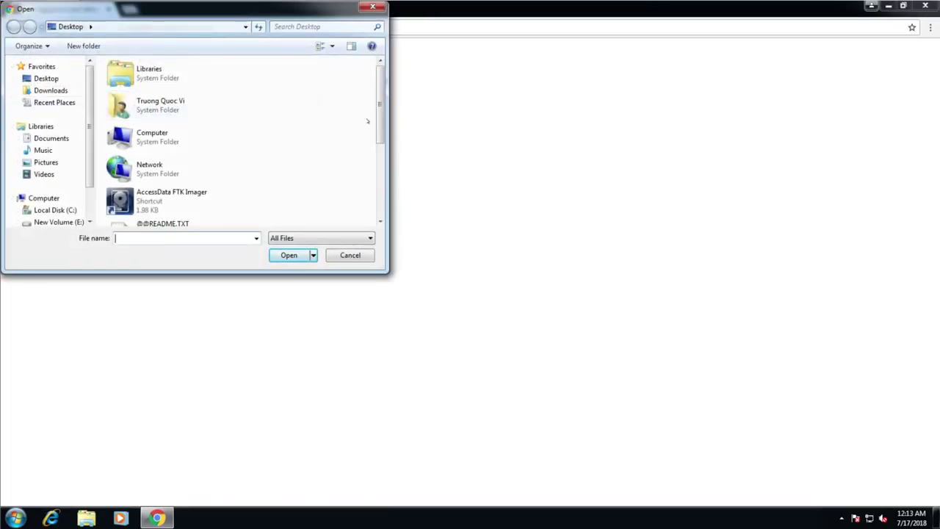
# - Upload the .key file from the desktop to the ransom page, and close the browser to return to the desktop
pyautogui.scroll(-3, 368, 122)
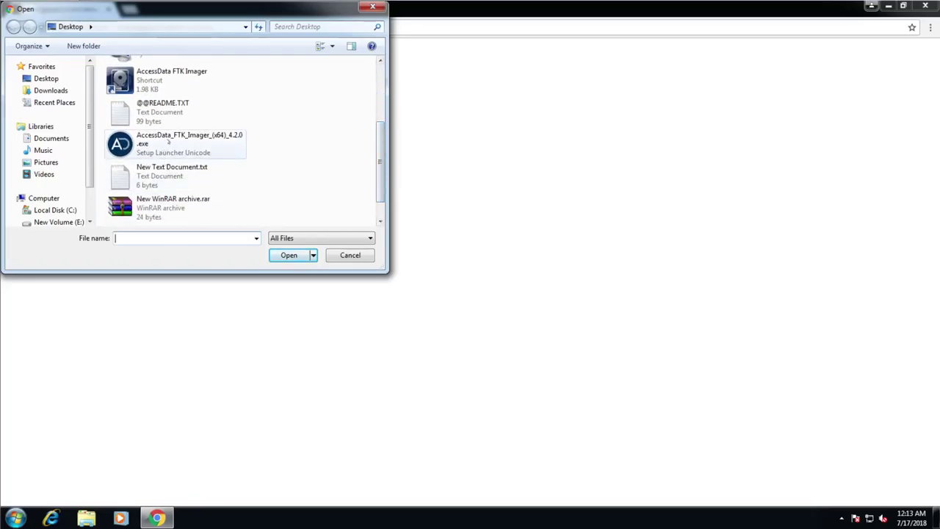
pyautogui.scroll(-2, 257, 158)
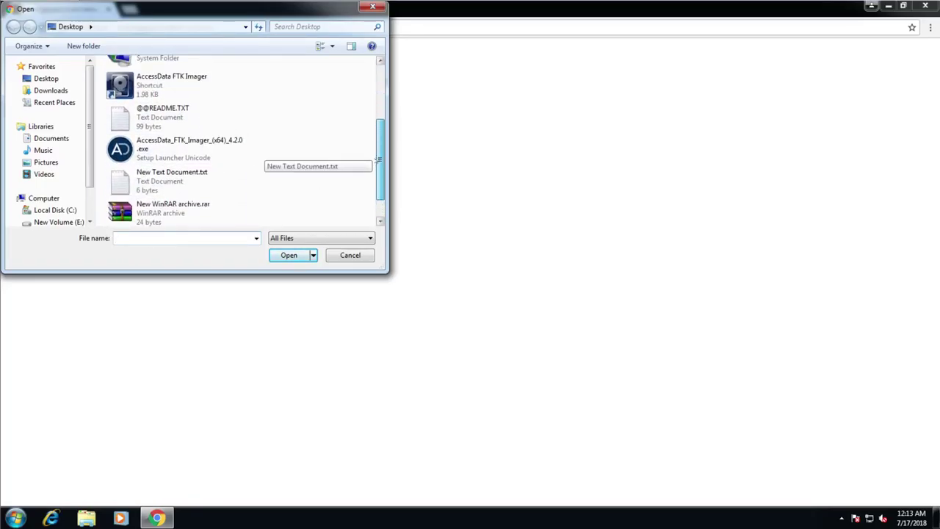
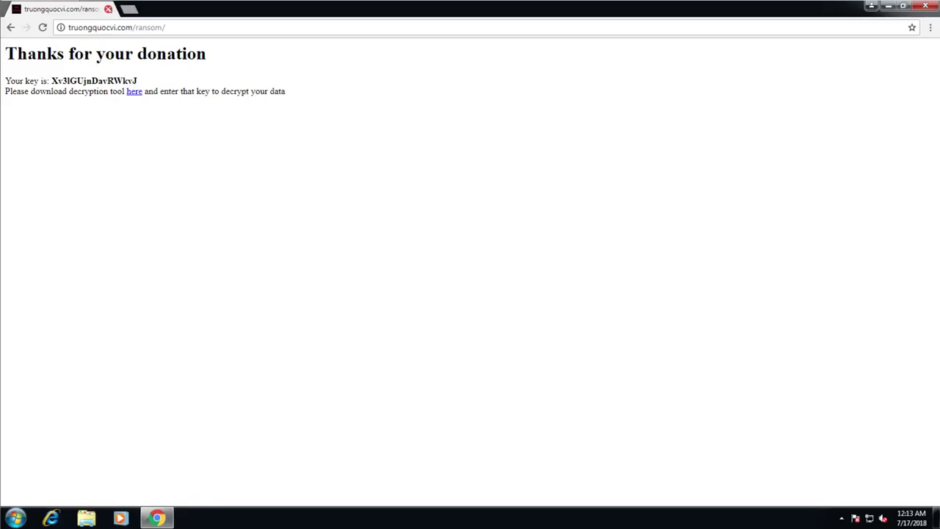
pyautogui.click(108, 9)
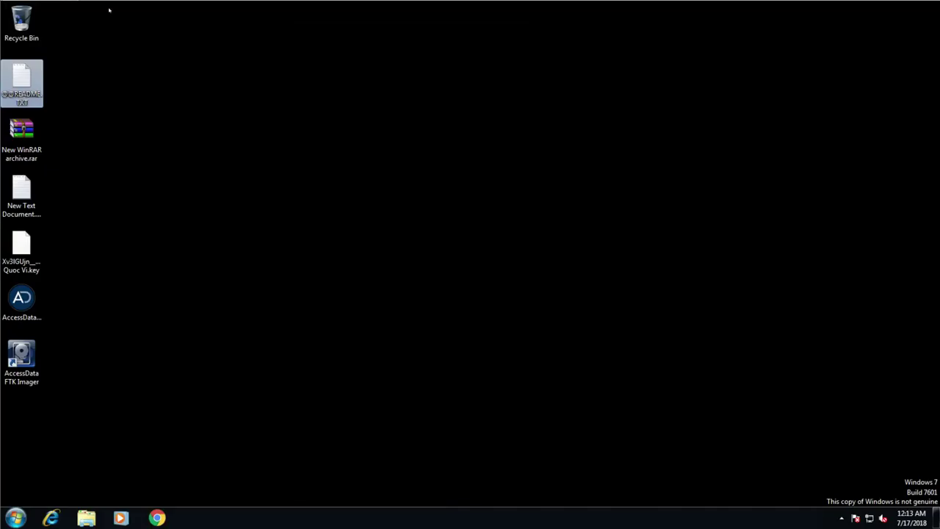
pyautogui.click(121, 276)
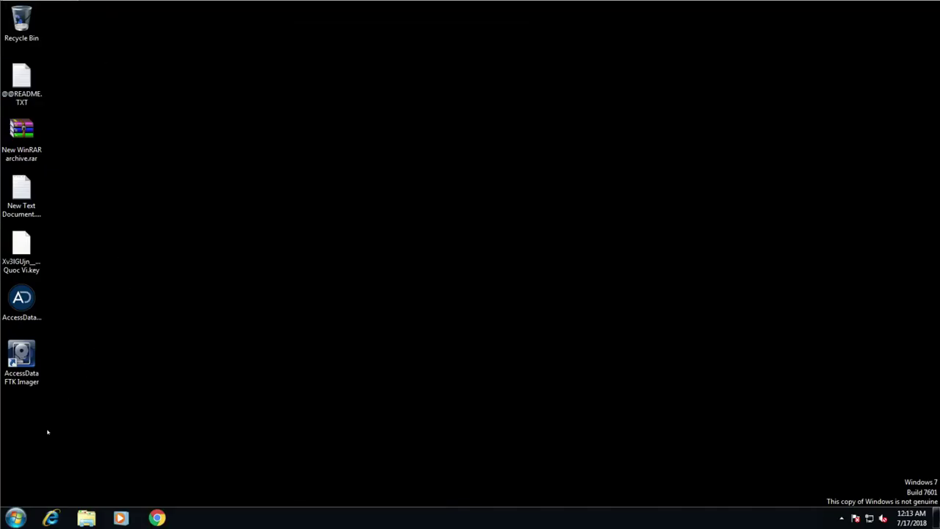